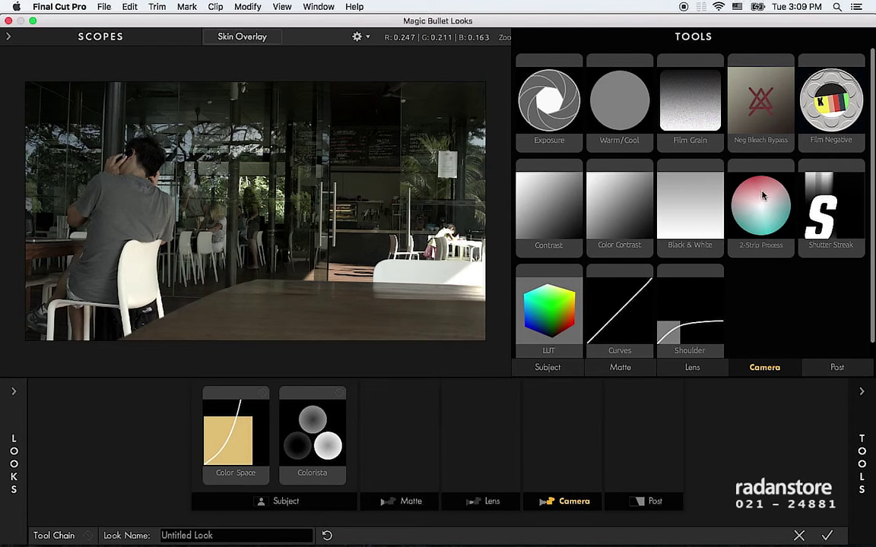
Drag the Film Negative tool onto the cafe clip
left_click_drag(807, 127, 302, 247)
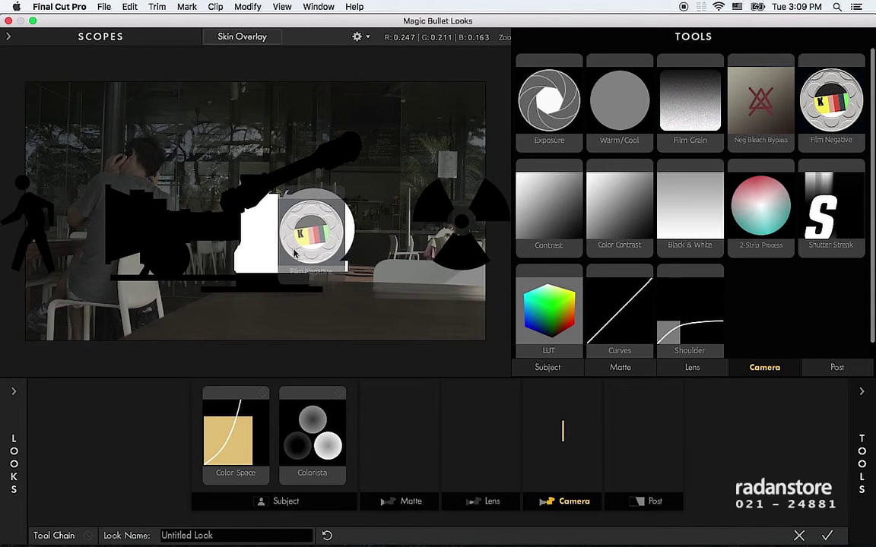
mouse_move(302, 247)
left_mouse_down()
mouse_move(297, 260)
mouse_move(305, 245)
left_mouse_up()
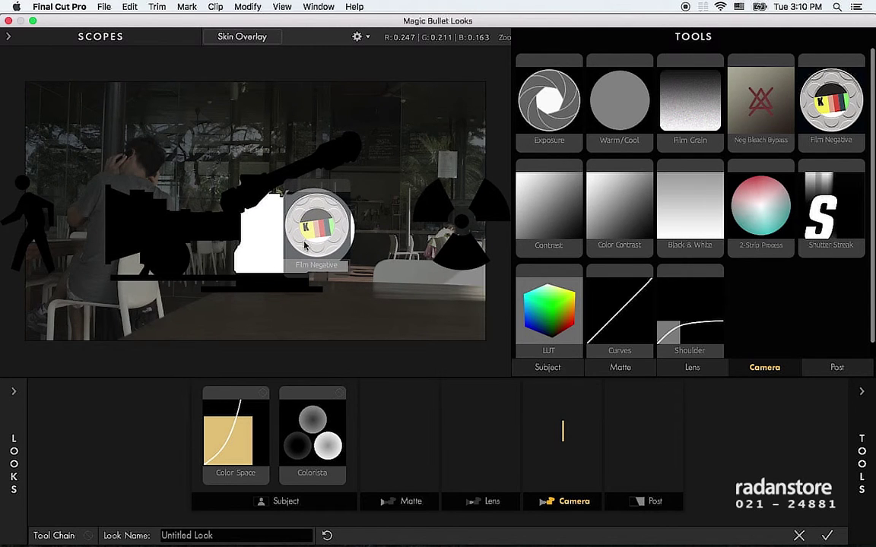
left_click_drag(305, 245, 362, 248)
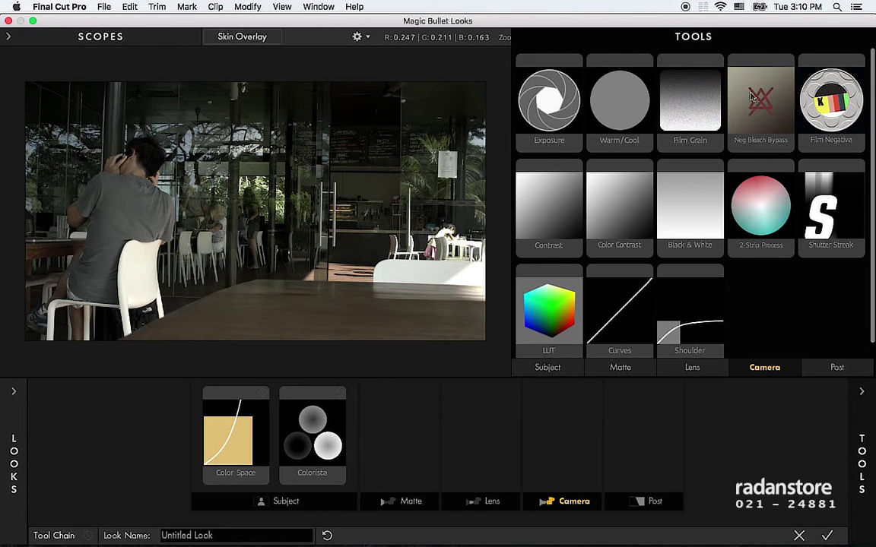
Try Film Grain with its amount raised to 10.5%, then remove it from the chain
left_click_drag(681, 91, 335, 241)
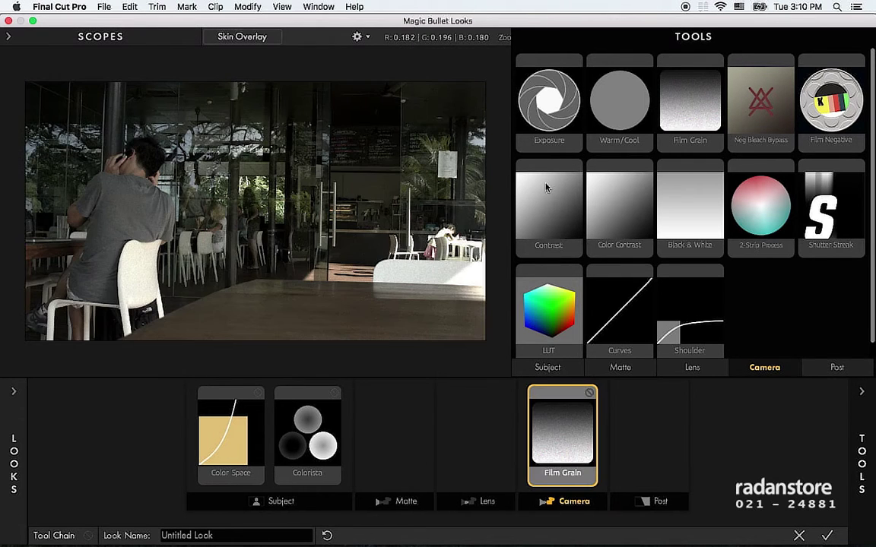
left_click(873, 439)
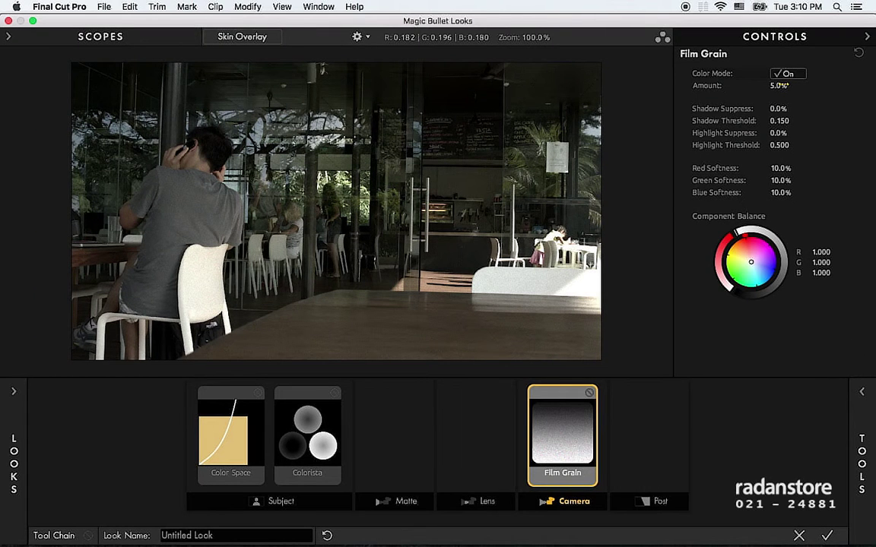
left_click_drag(779, 85, 794, 85)
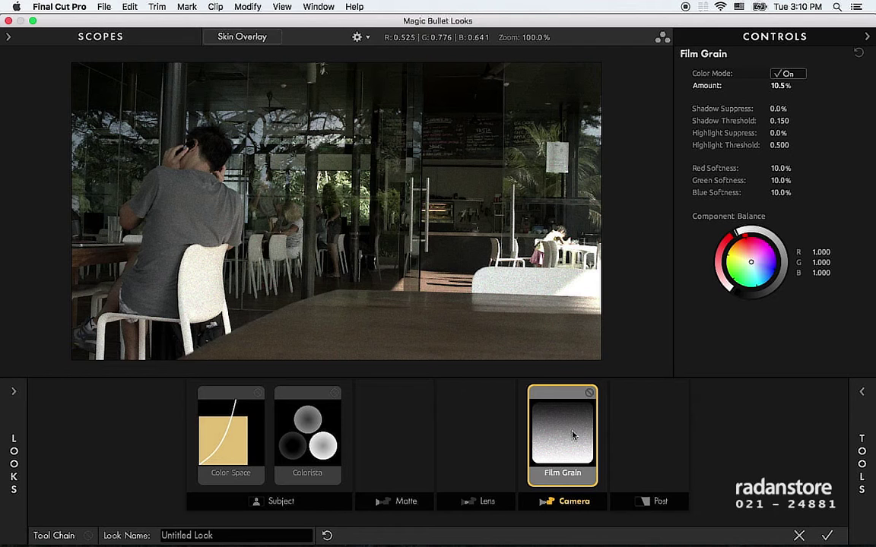
key("Delete")
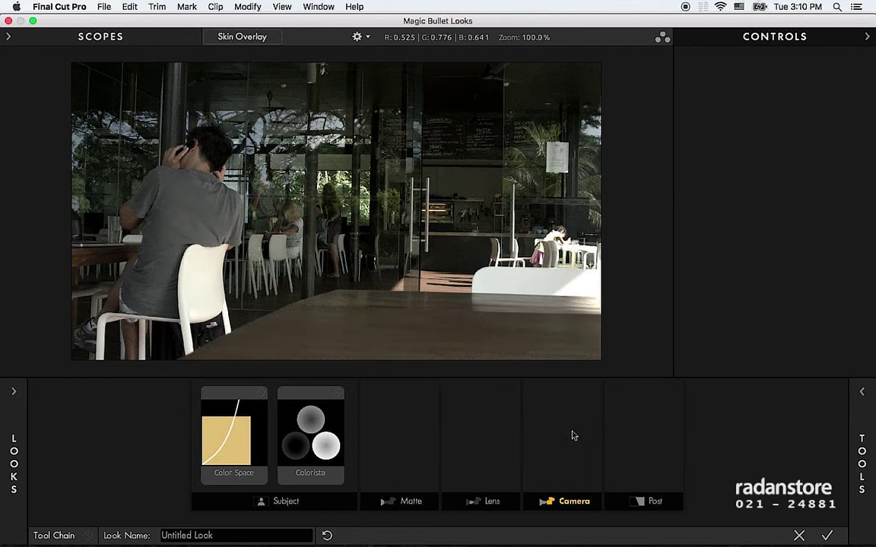
Try Neg Bleach Bypass and then 2-Strip Process in the Camera stage, removing each
mouse_move(855, 414)
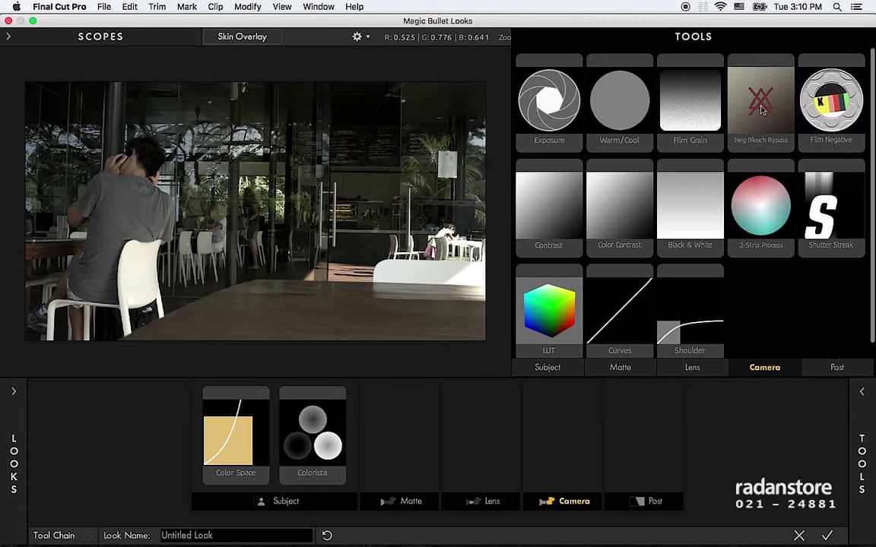
mouse_move(760, 120)
left_mouse_down()
mouse_move(656, 454)
mouse_move(662, 445)
left_mouse_up()
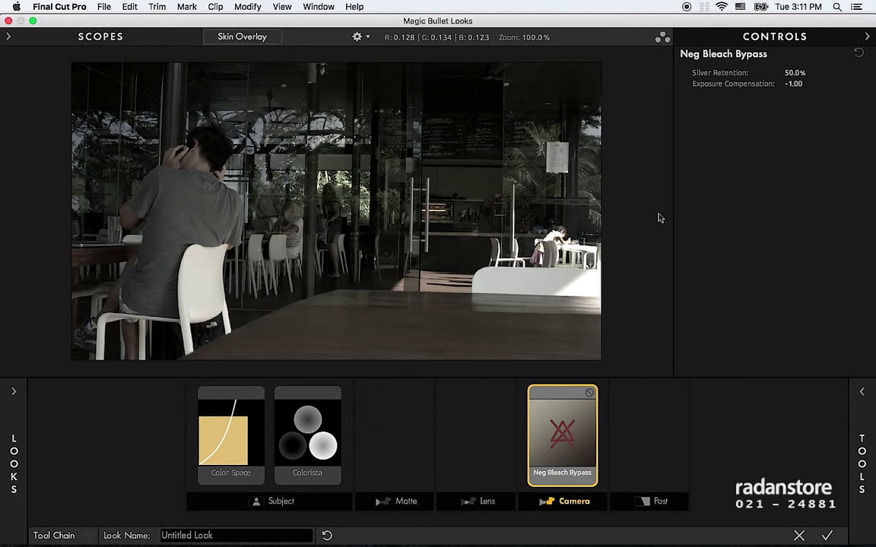
key("Delete")
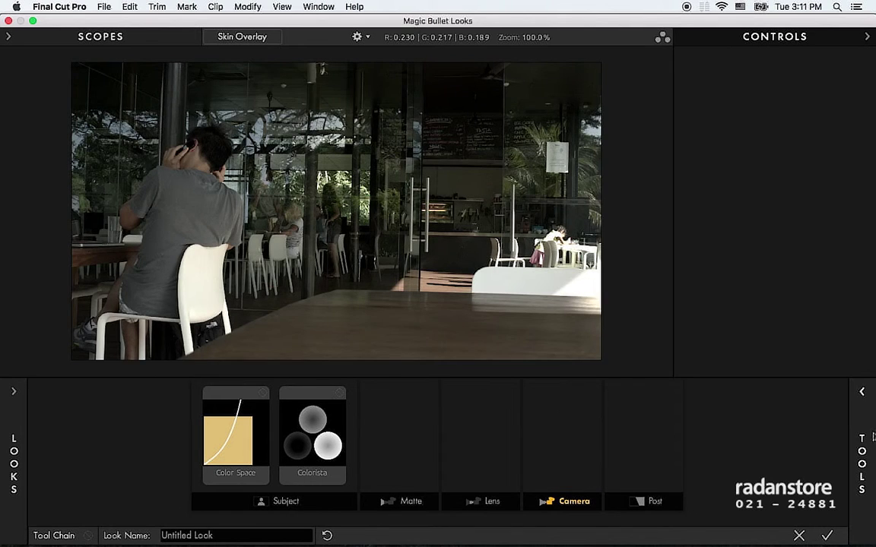
left_click(861, 392)
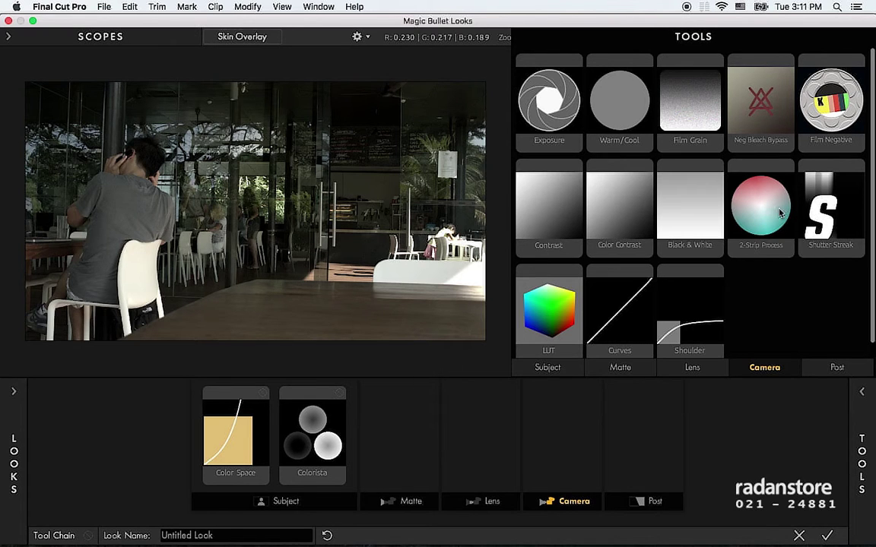
left_click_drag(744, 191, 563, 433)
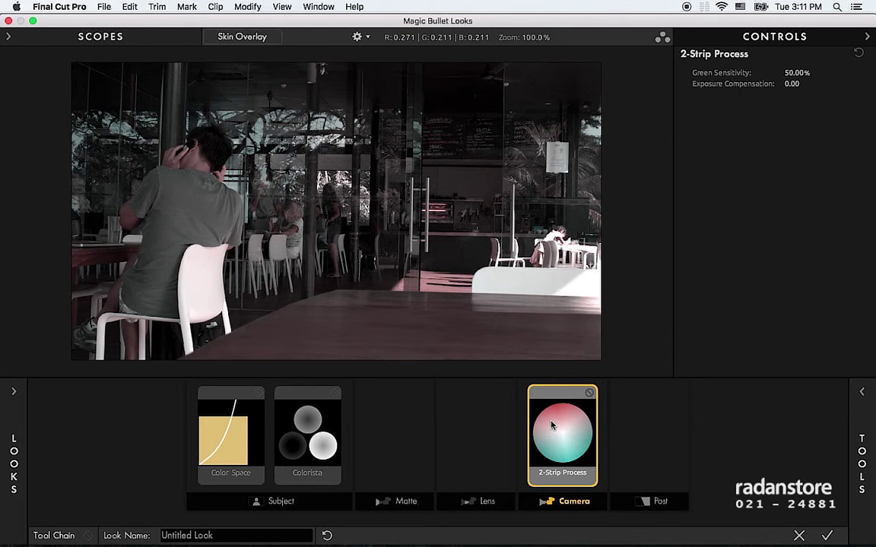
key("Delete")
Place Shutter Streak in the Camera stage after Color Space and Colorista
left_click(862, 456)
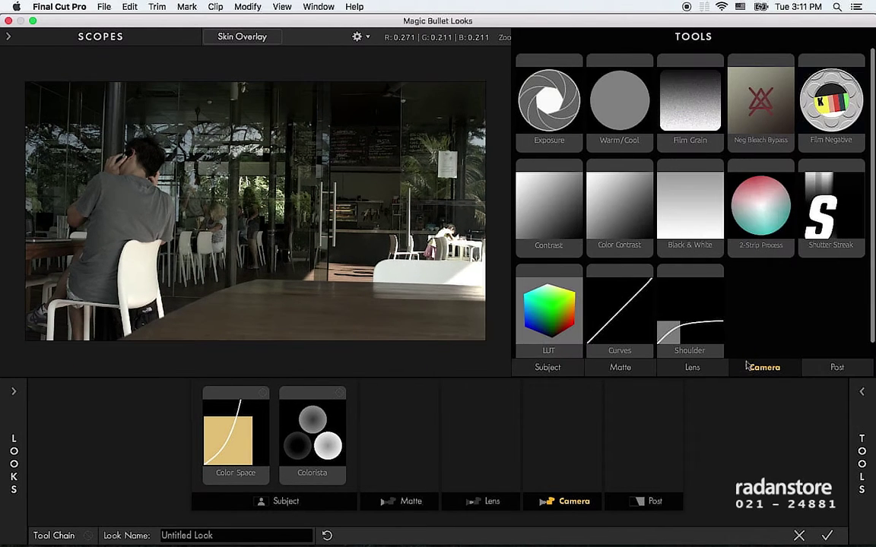
mouse_move(825, 221)
left_mouse_down()
mouse_move(342, 245)
mouse_move(327, 238)
left_mouse_up()
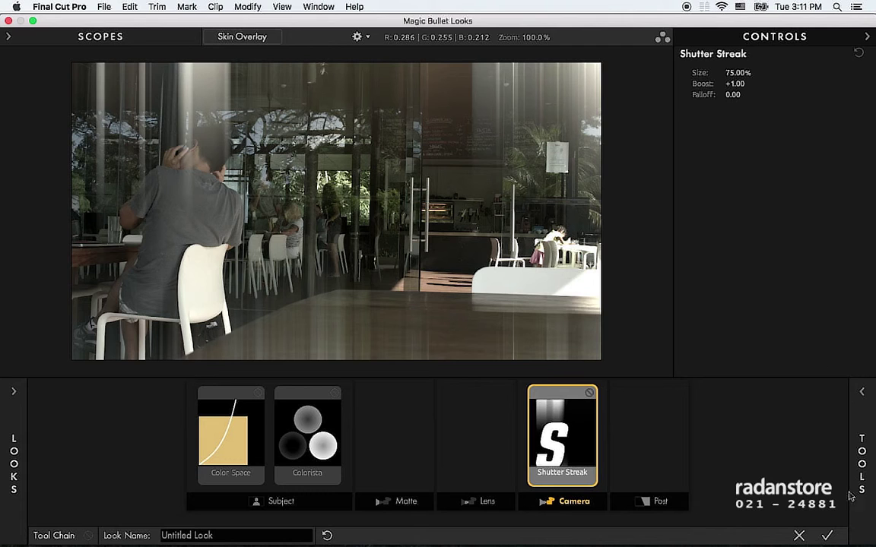
mouse_move(861, 463)
mouse_move(829, 217)
left_mouse_down()
mouse_move(292, 232)
mouse_move(240, 230)
mouse_move(242, 221)
mouse_move(248, 228)
mouse_move(240, 216)
left_mouse_up()
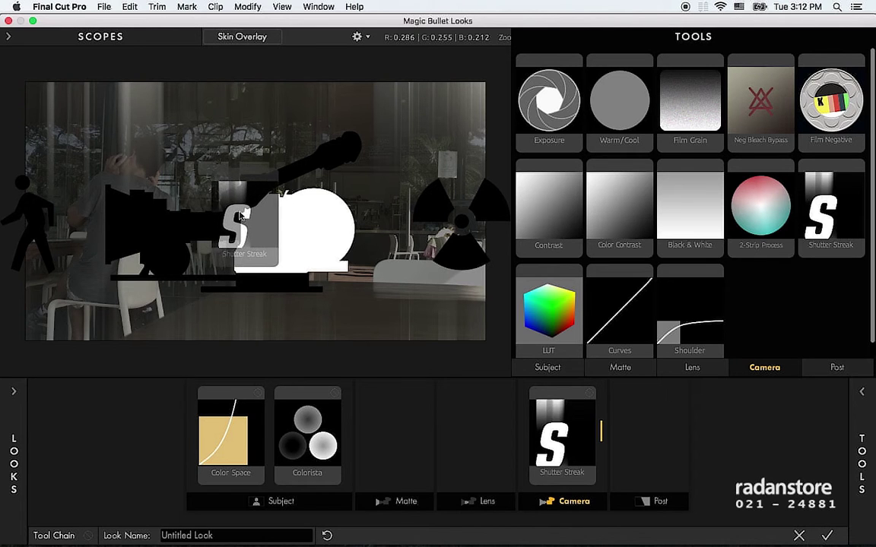
left_click_drag(240, 216, 199, 219)
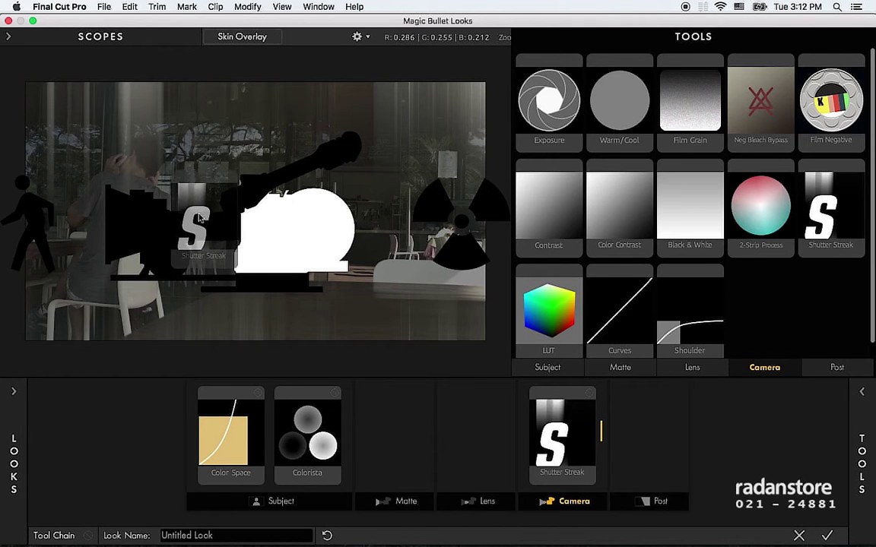
left_click_drag(199, 219, 214, 219)
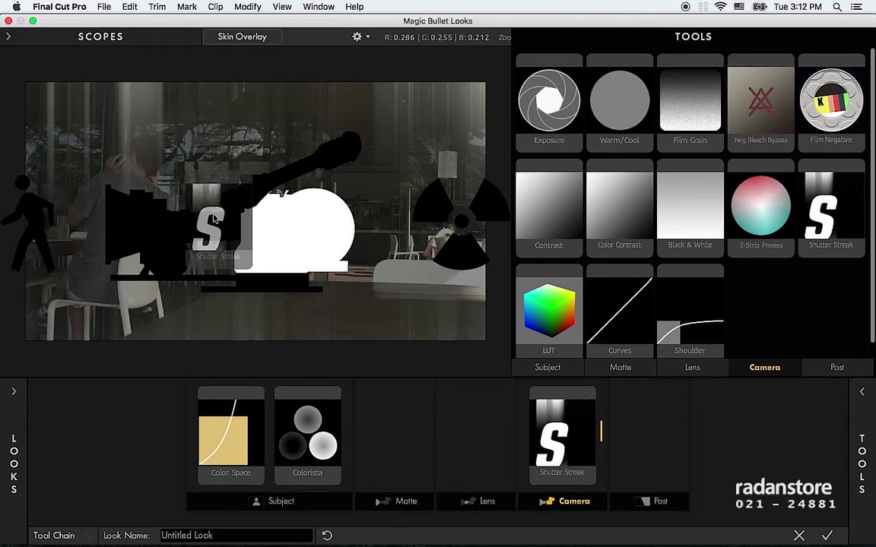
mouse_move(215, 219)
left_mouse_down()
mouse_move(240, 220)
mouse_move(236, 242)
mouse_move(254, 234)
left_mouse_up()
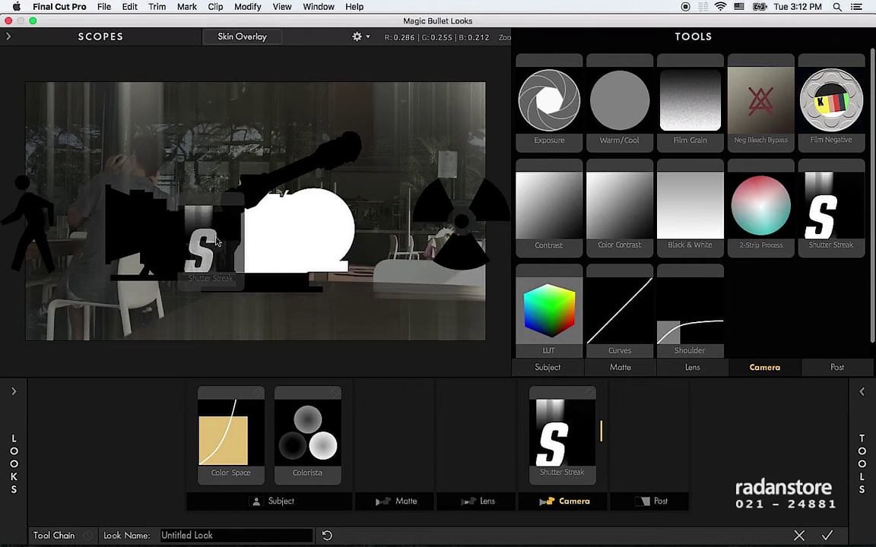
mouse_move(253, 233)
left_mouse_down()
mouse_move(230, 244)
mouse_move(442, 225)
left_mouse_up()
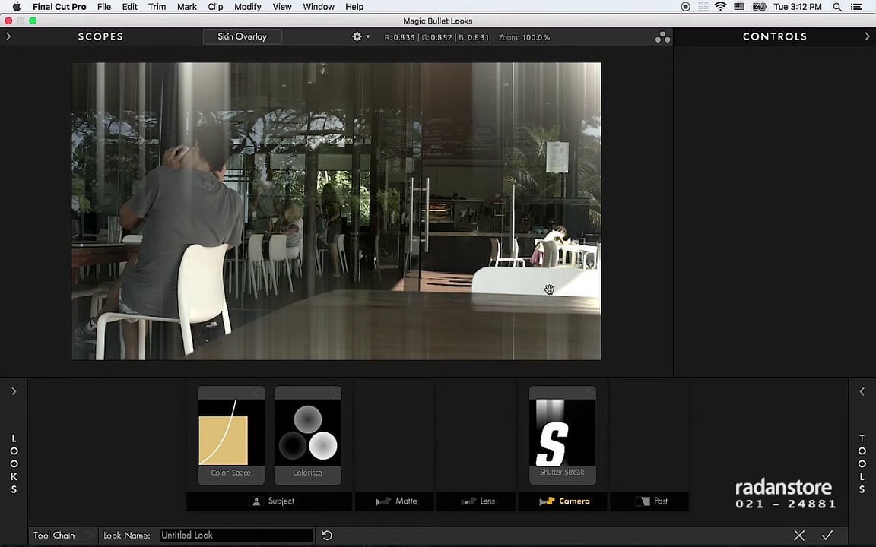
Scrub the Shutter Streak Boost to +1.40, then -0.60, and delete the tool
left_click(547, 433)
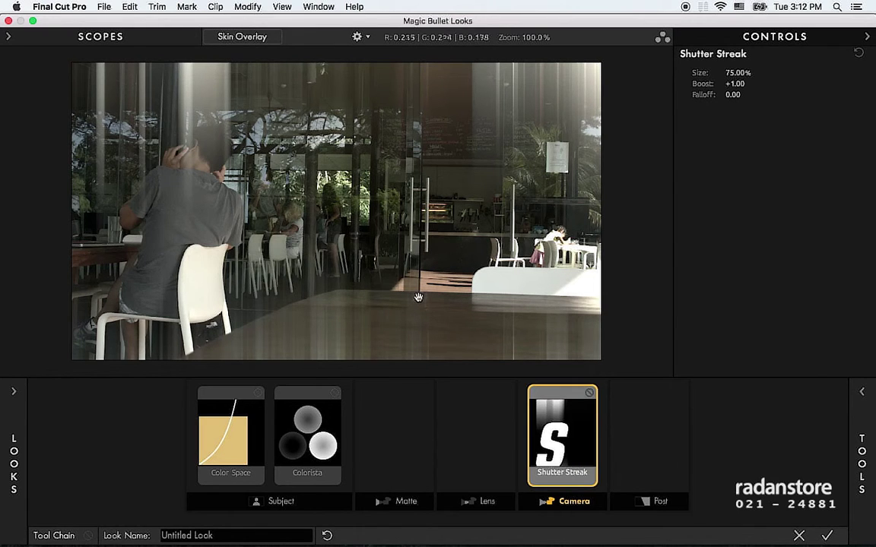
mouse_move(734, 84)
left_mouse_down()
mouse_move(753, 84)
mouse_move(726, 94)
mouse_move(739, 73)
left_mouse_up()
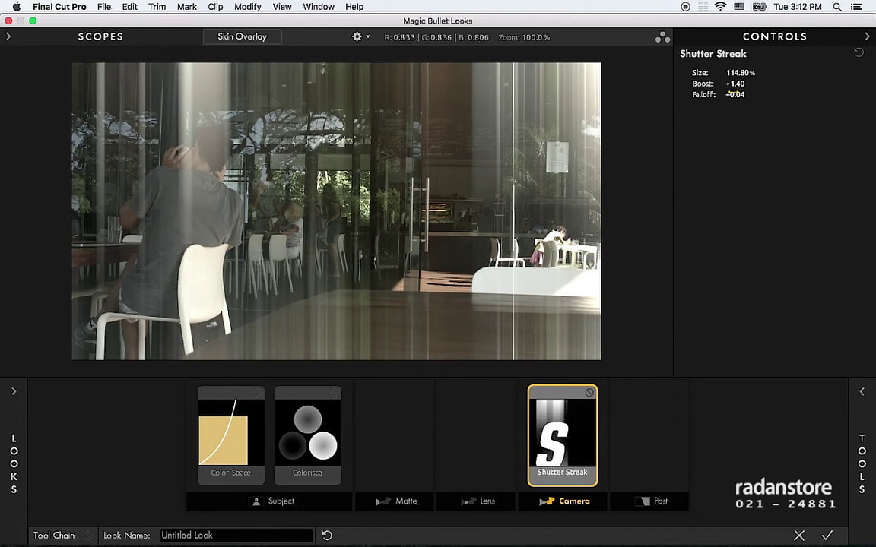
left_click_drag(734, 83, 663, 79)
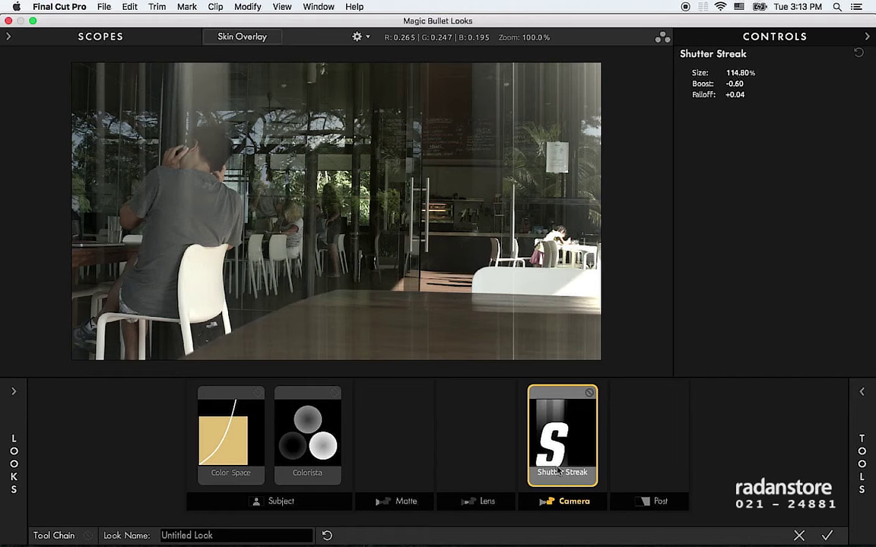
key("Delete")
Add Shoulder to the Camera stage and toggle its bypass while zoomed in on the tables
mouse_move(873, 378)
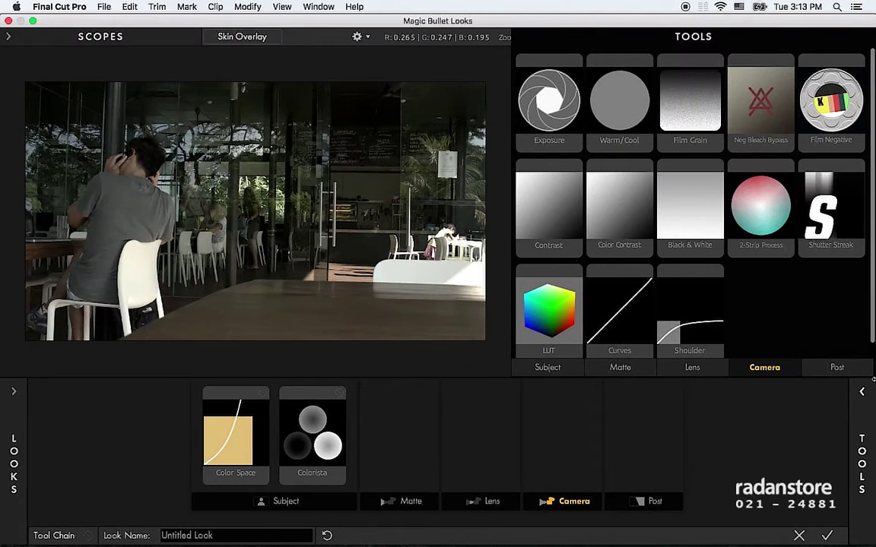
left_click_drag(688, 320, 550, 449)
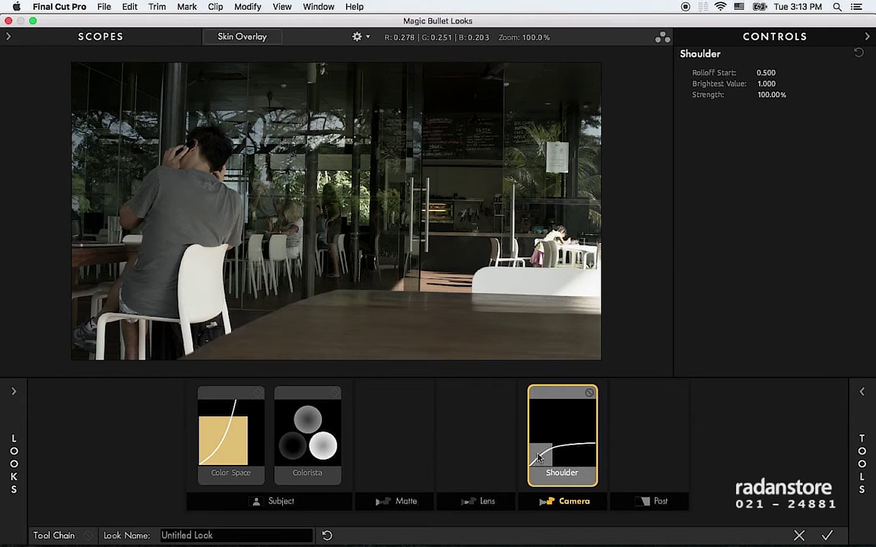
left_click(589, 392)
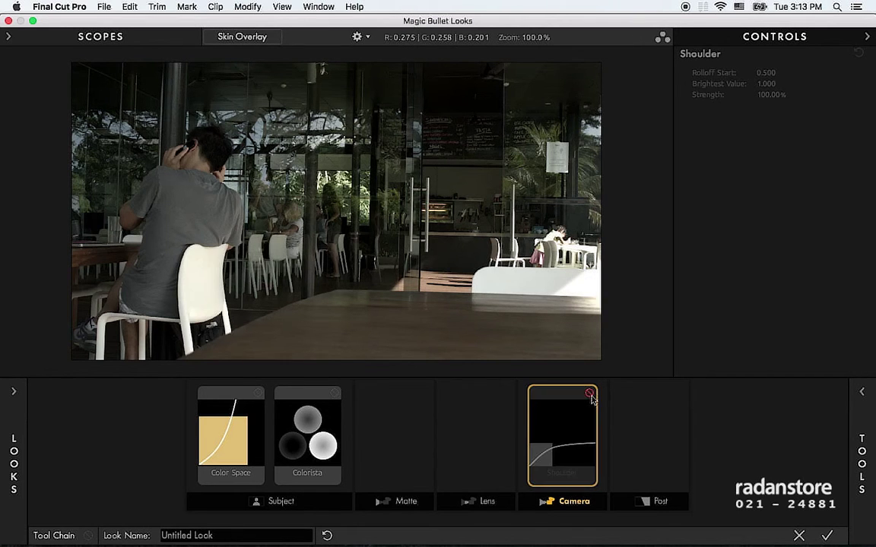
scroll(584, 289, "up", 3)
scroll(592, 311, "up", 2)
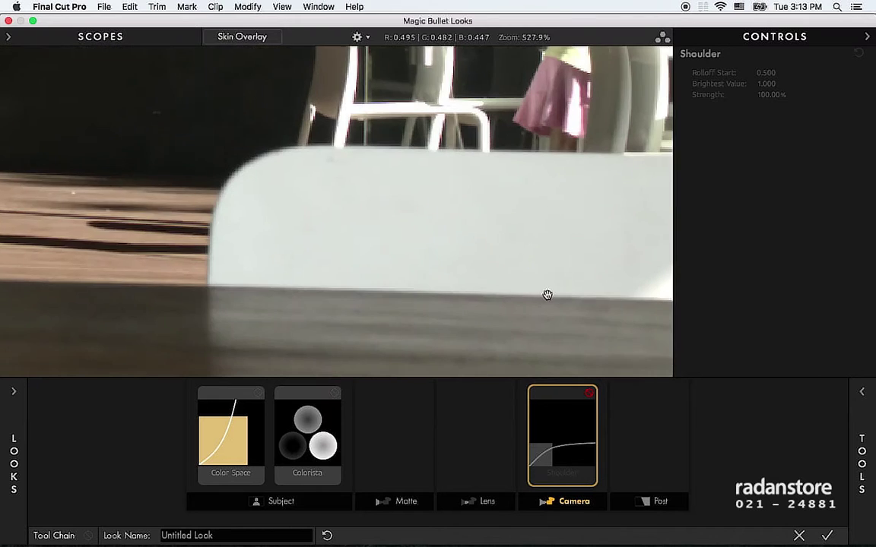
scroll(545, 297, "up", 1)
left_click_drag(549, 289, 563, 271)
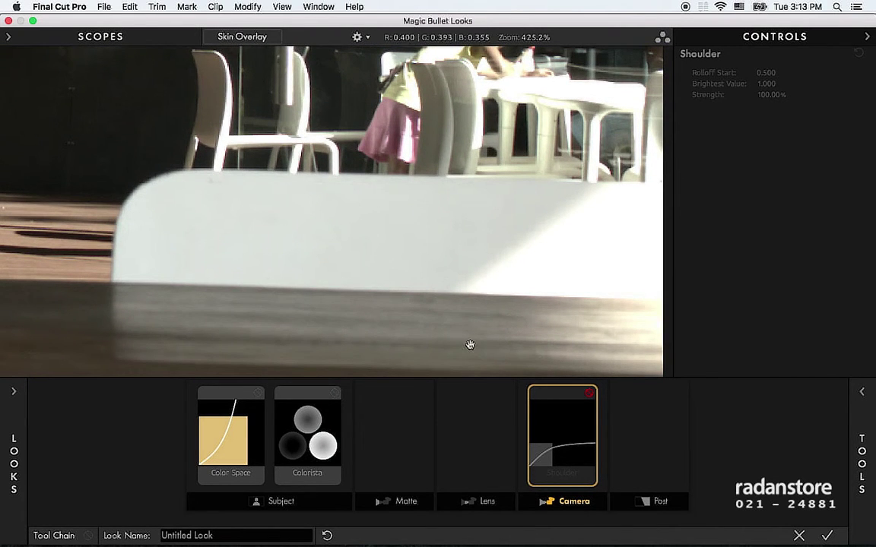
left_click(590, 394)
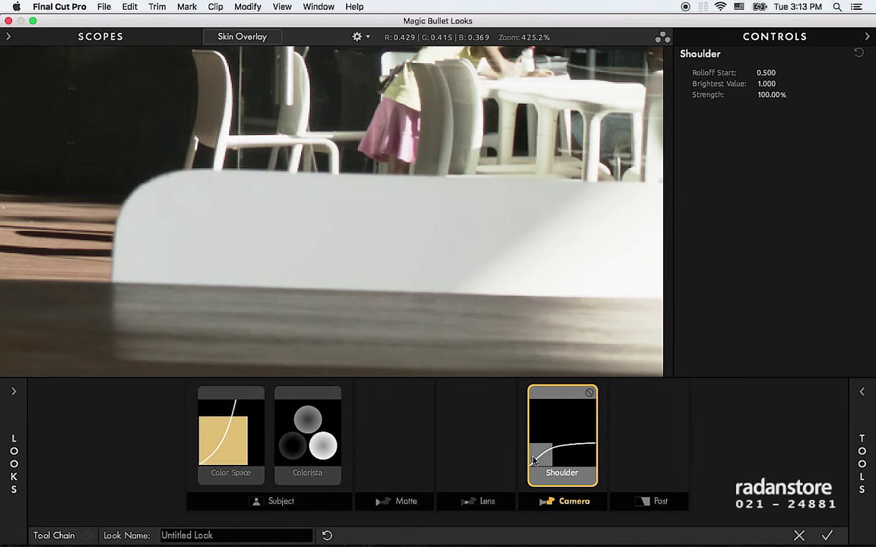
left_click(589, 392)
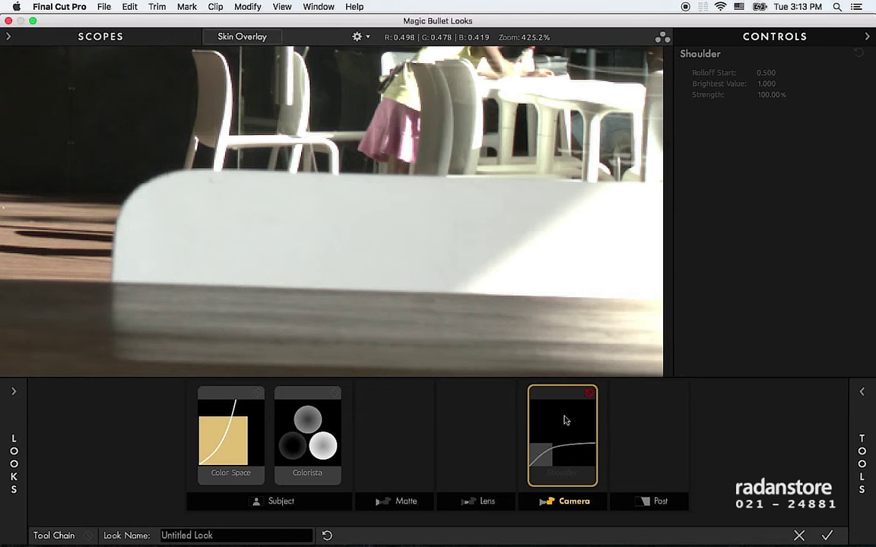
Delete the Shoulder tool and zoom the preview back out
key("Delete")
scroll(538, 355, "down", 3)
scroll(538, 354, "down", 2)
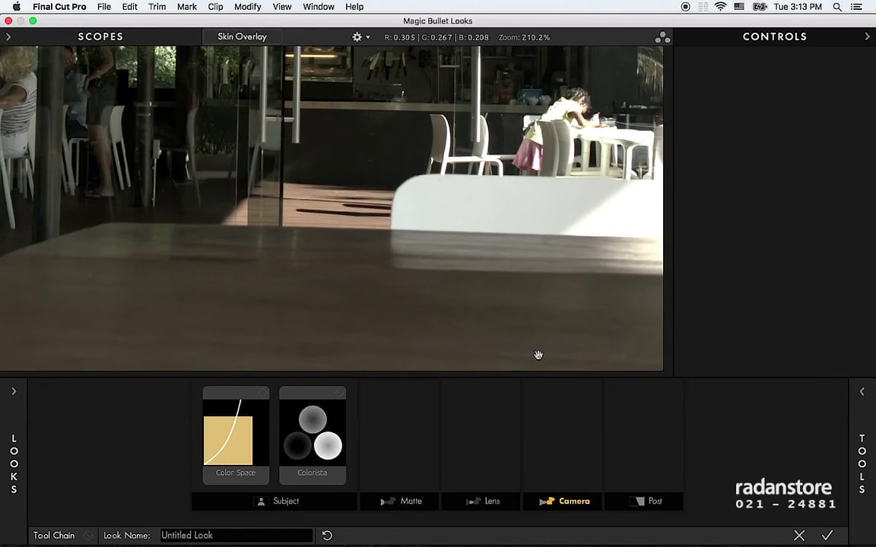
scroll(537, 354, "down", 2)
scroll(537, 355, "down", 2)
scroll(537, 356, "down", 2)
scroll(538, 354, "up", 1)
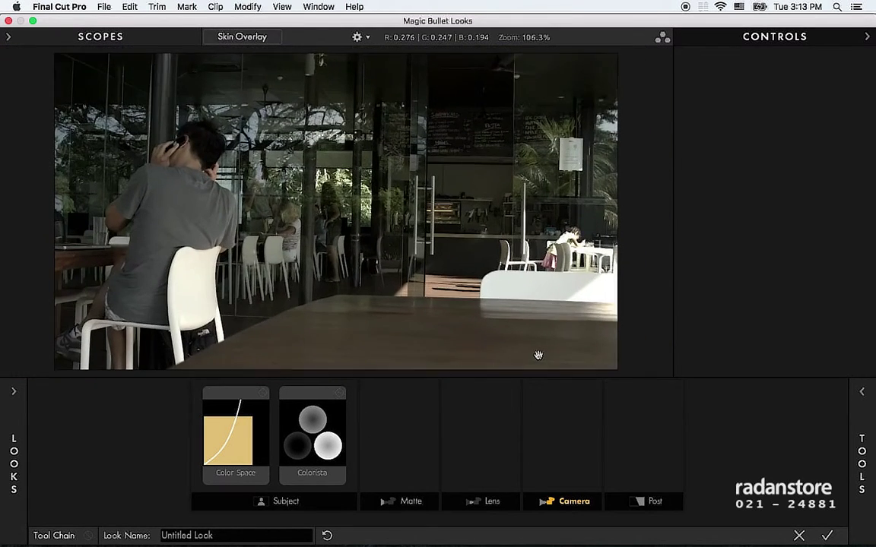
scroll(538, 354, "up", 1)
Add Film Negative to the Camera stage and try Kodak 5205 250D, 5219 500T and 5201 50D stocks
mouse_move(873, 390)
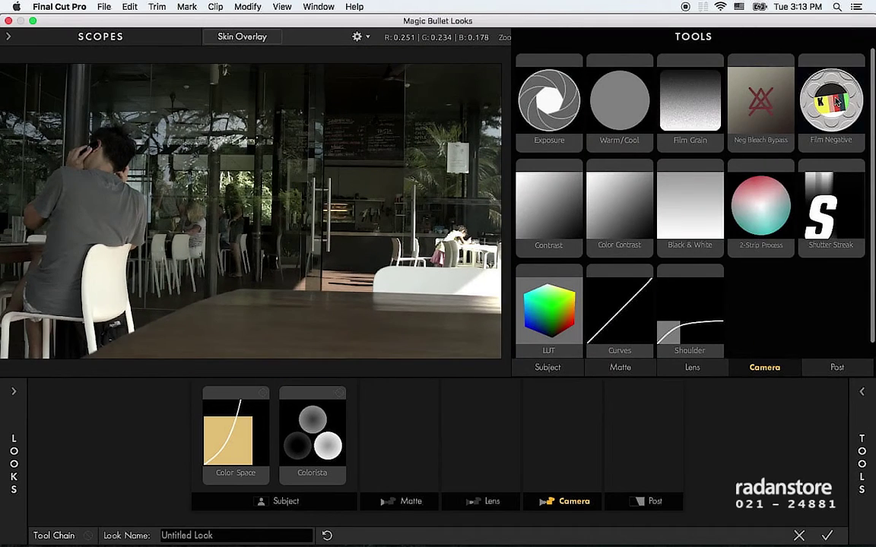
mouse_move(831, 99)
left_mouse_down()
mouse_move(301, 238)
mouse_move(563, 431)
left_mouse_up()
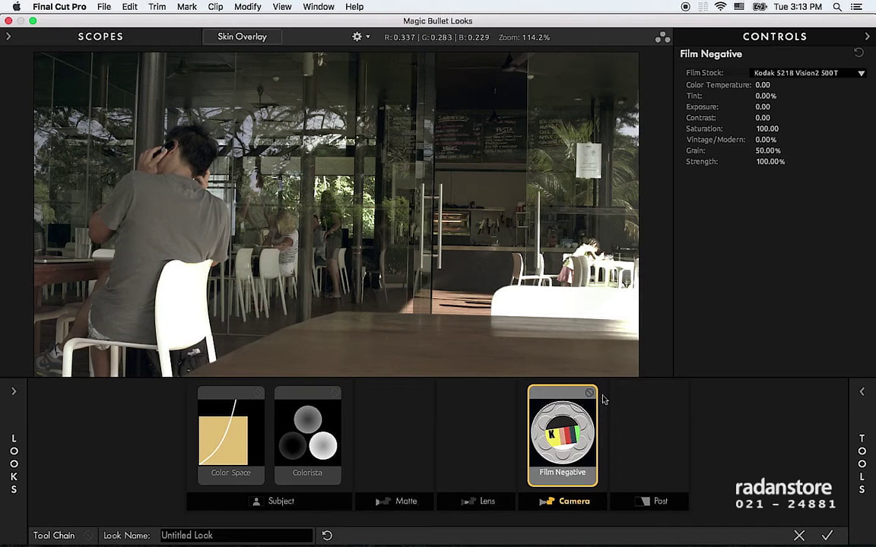
left_click(800, 74)
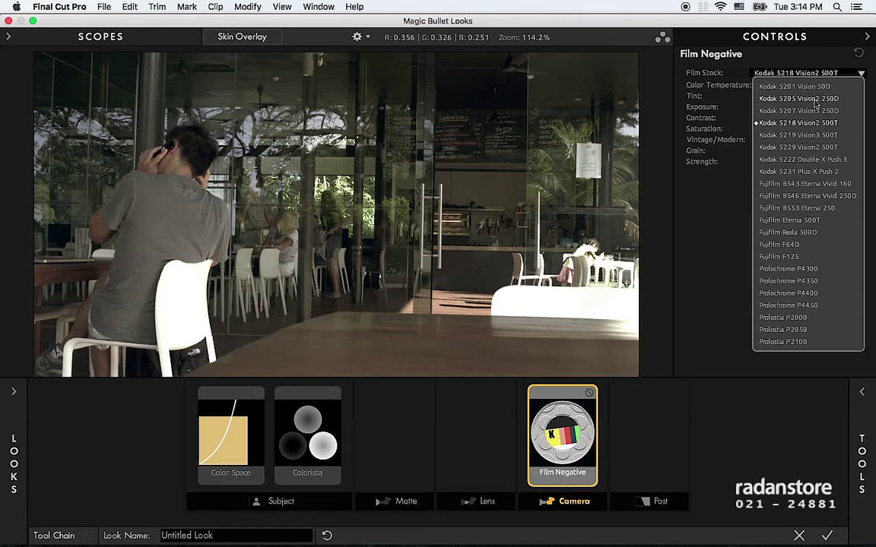
left_click(815, 102)
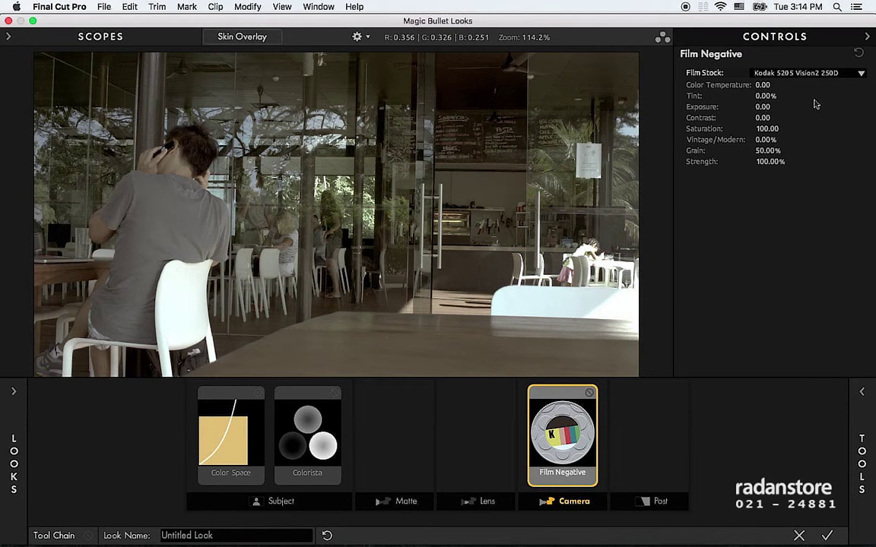
left_click(757, 72)
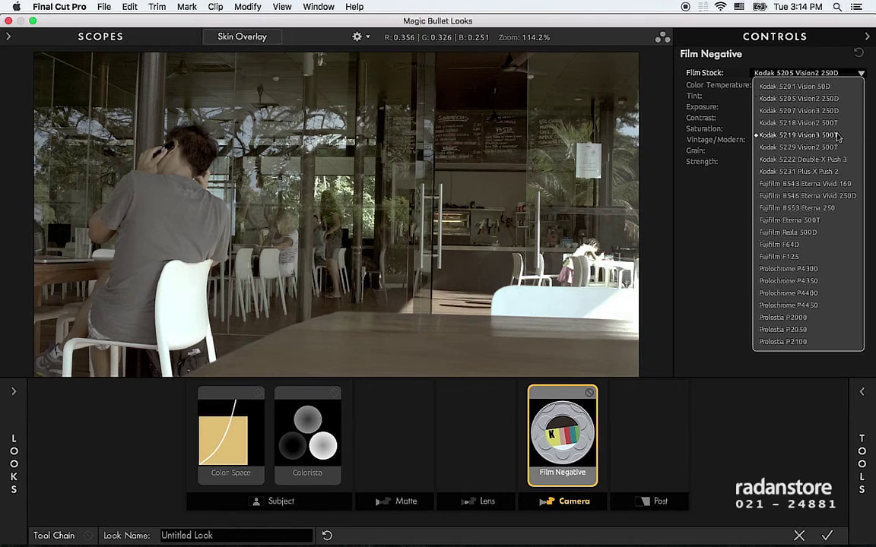
left_click(838, 135)
left_click(836, 73)
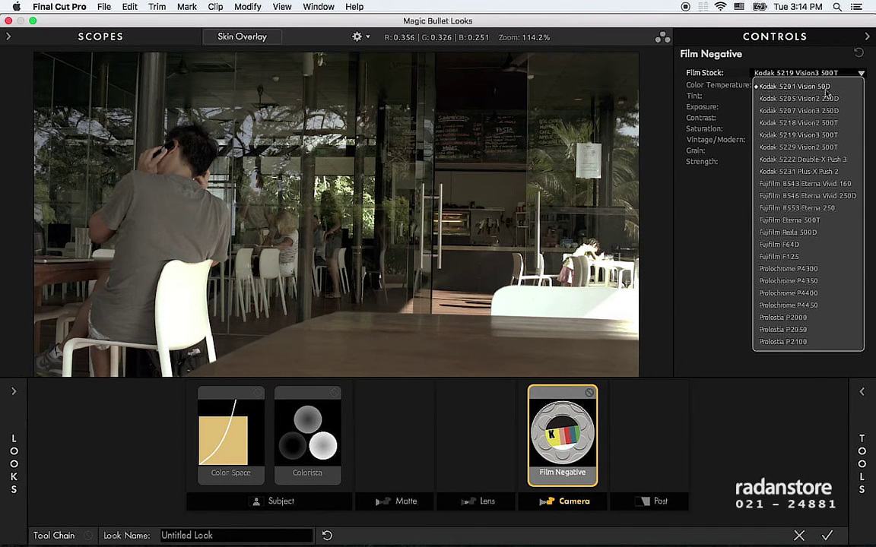
left_click(825, 87)
Compare Kodak 5201 Vision 50D, 5205 Vision2 250D, 5218 Vision2 500T and 5219 Vision3 500T stocks
left_click(831, 71)
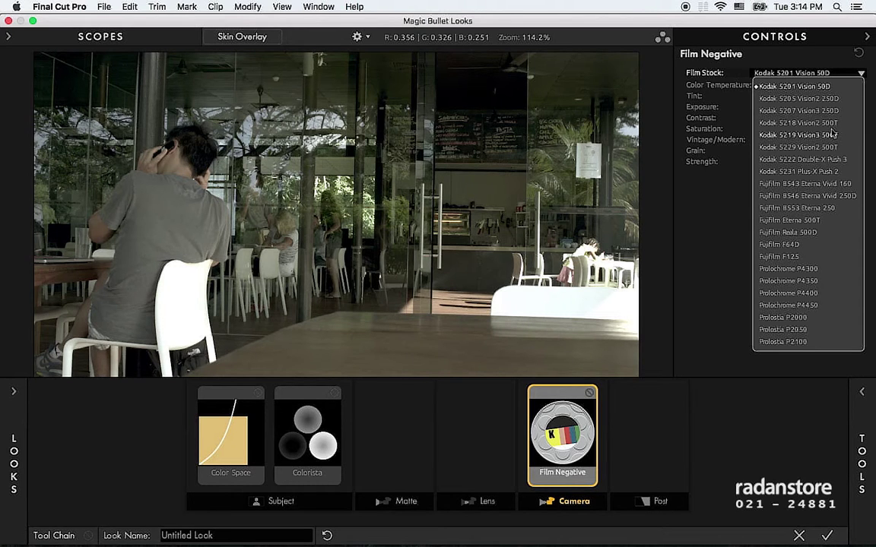
left_click(825, 88)
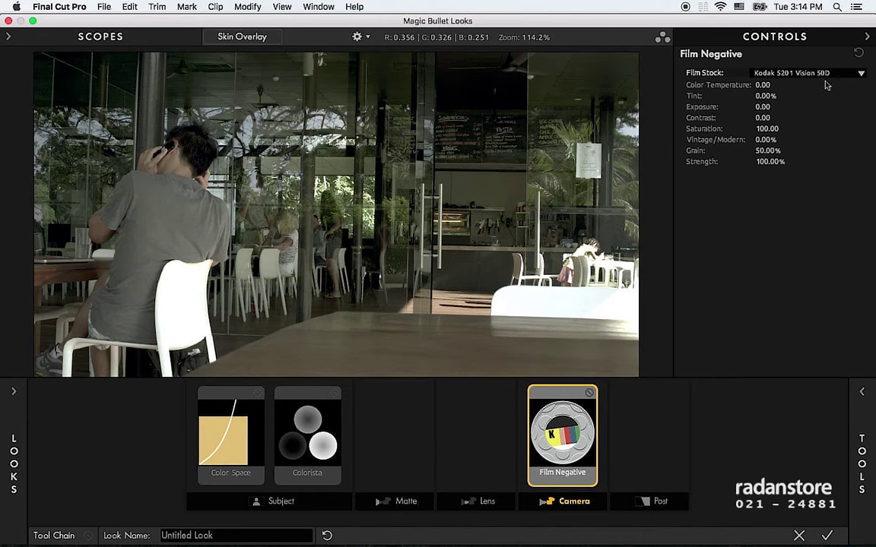
left_click(827, 73)
left_click(836, 100)
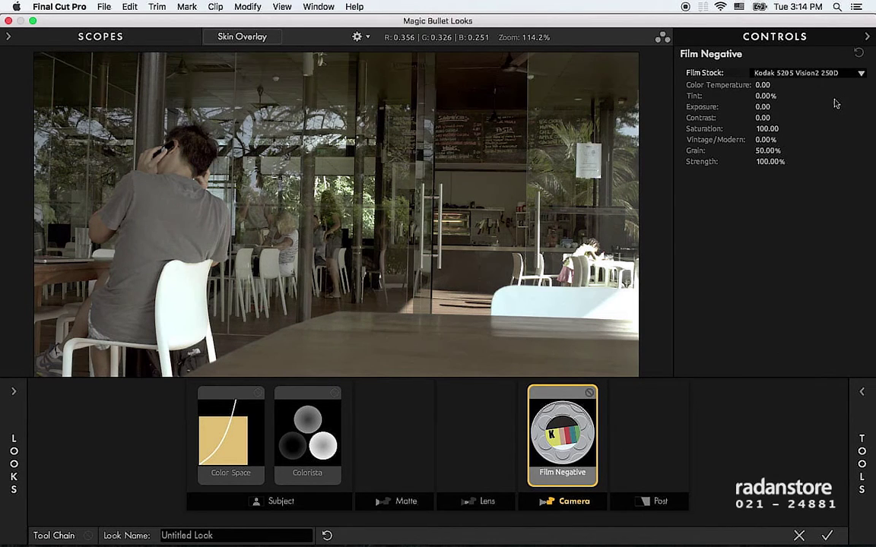
left_click(825, 74)
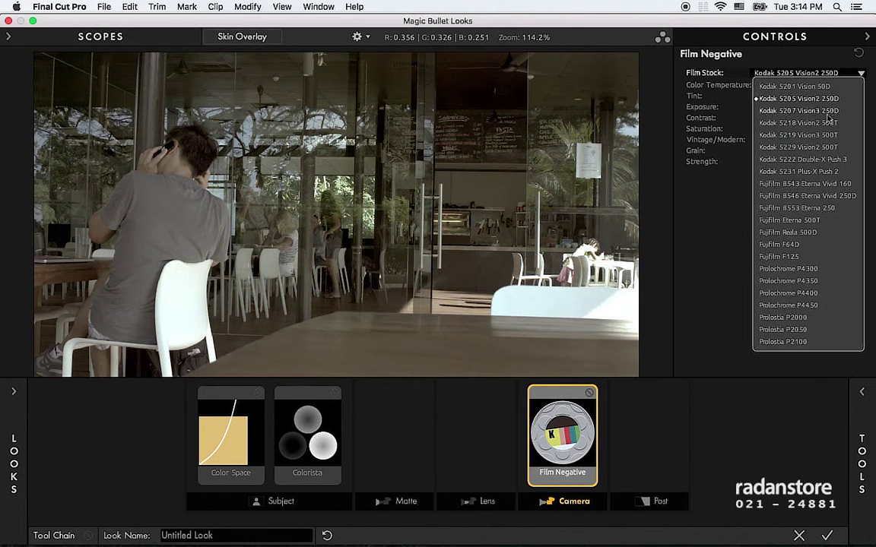
left_click(833, 124)
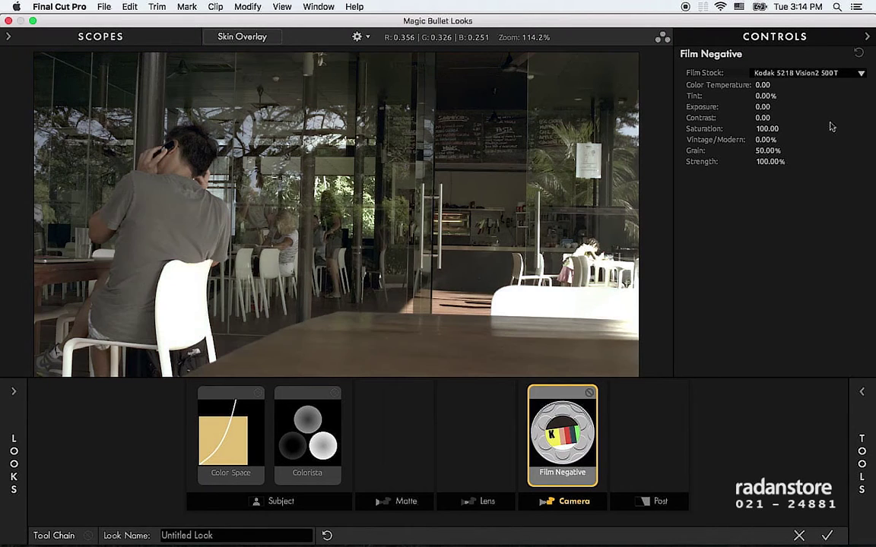
left_click(834, 73)
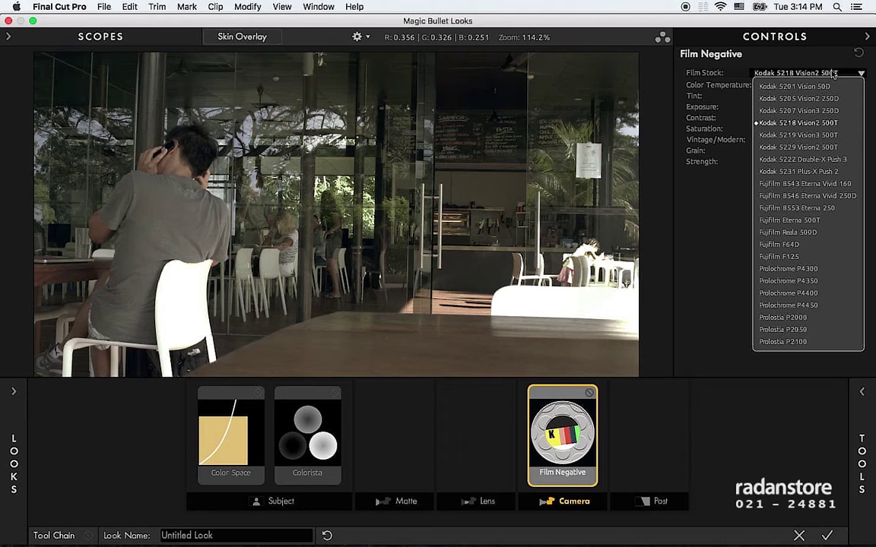
left_click(834, 135)
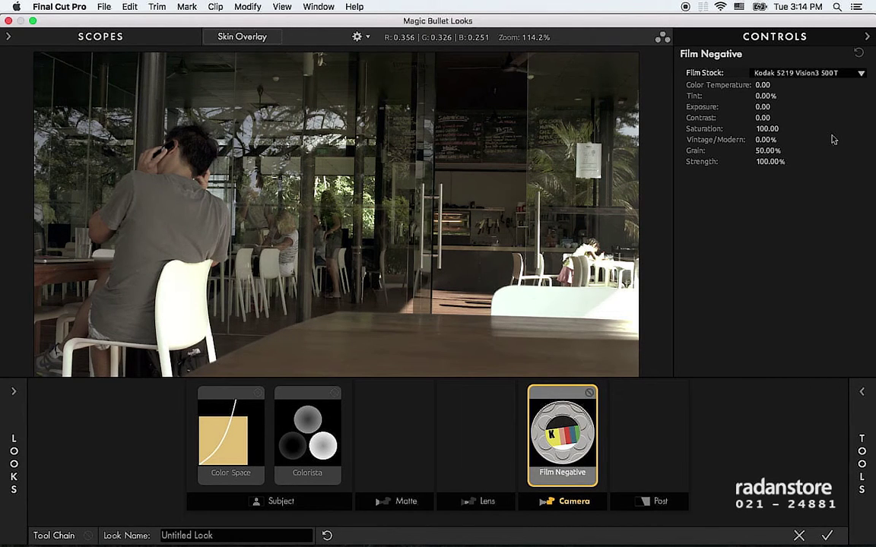
Try Fujifilm Eterna 500T, then settle on Fujifilm Reala 500D
left_click(822, 73)
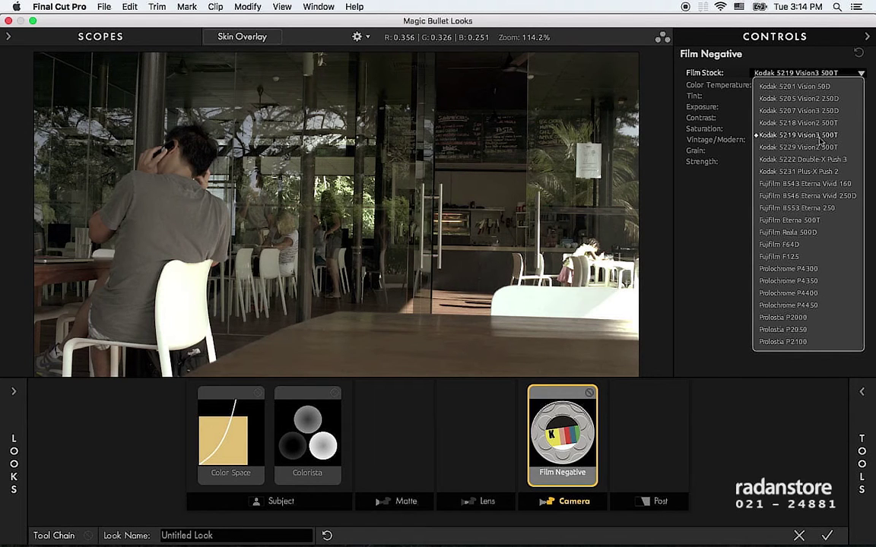
left_click(804, 221)
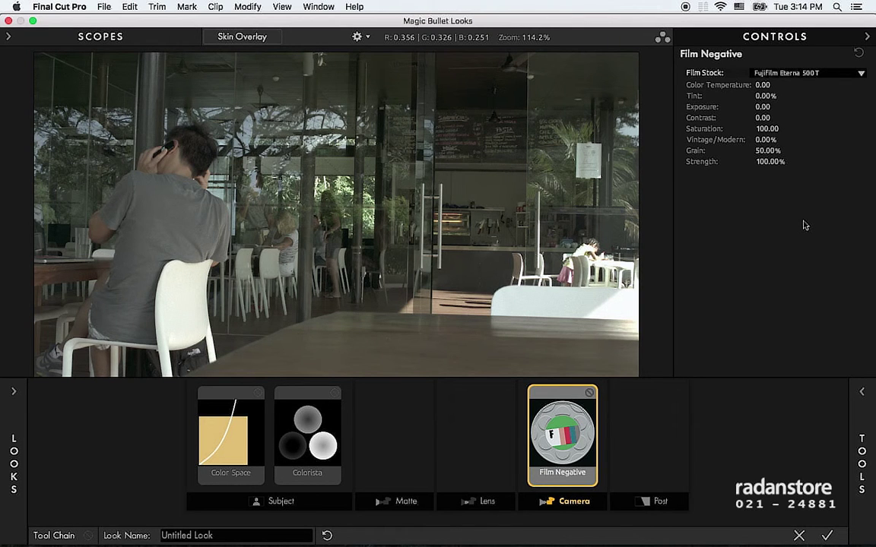
left_click(825, 73)
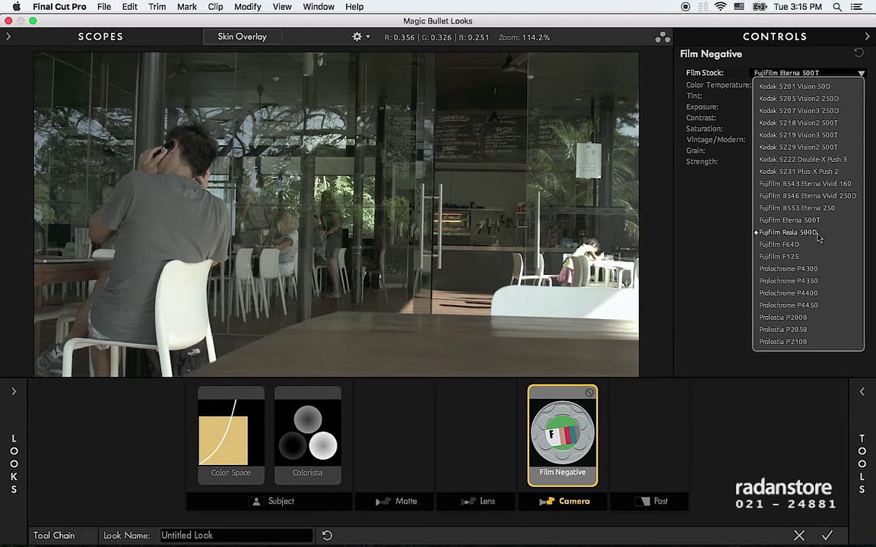
left_click(818, 234)
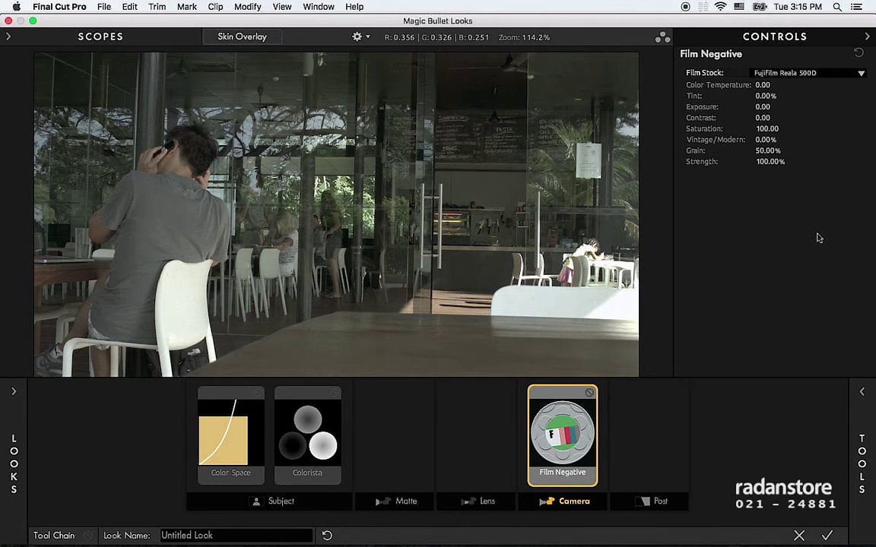
left_click(826, 72)
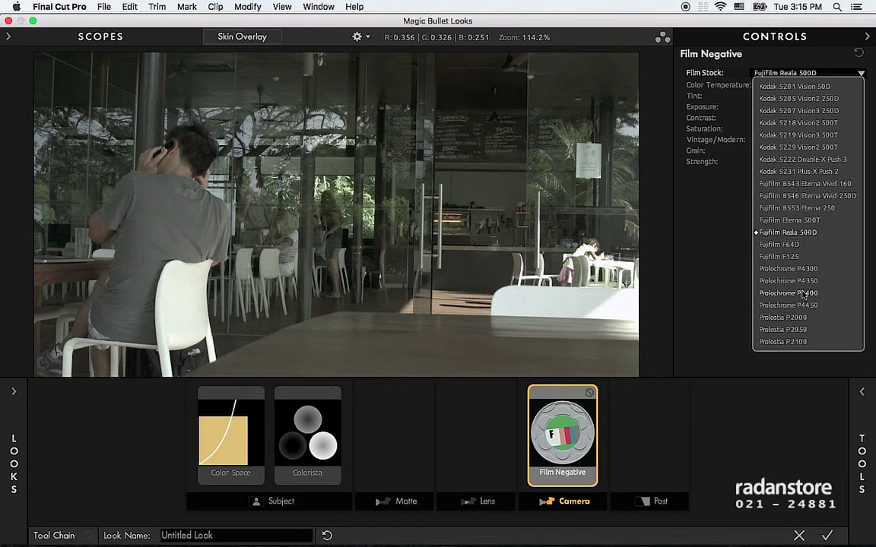
Preview Prolochrome P4400 and Prolostia P2000, P2050, P2100 stocks, then choose FujiFilm Eterna 500T
left_click(803, 294)
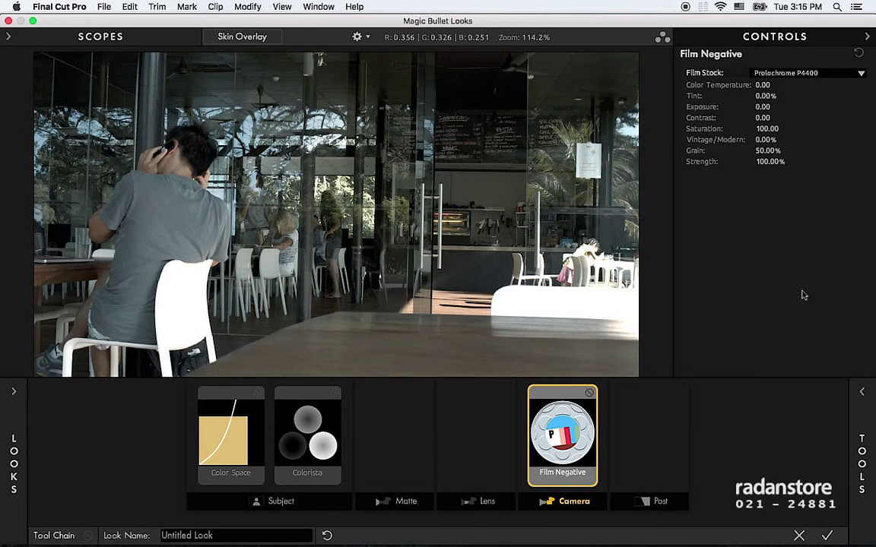
left_click(783, 73)
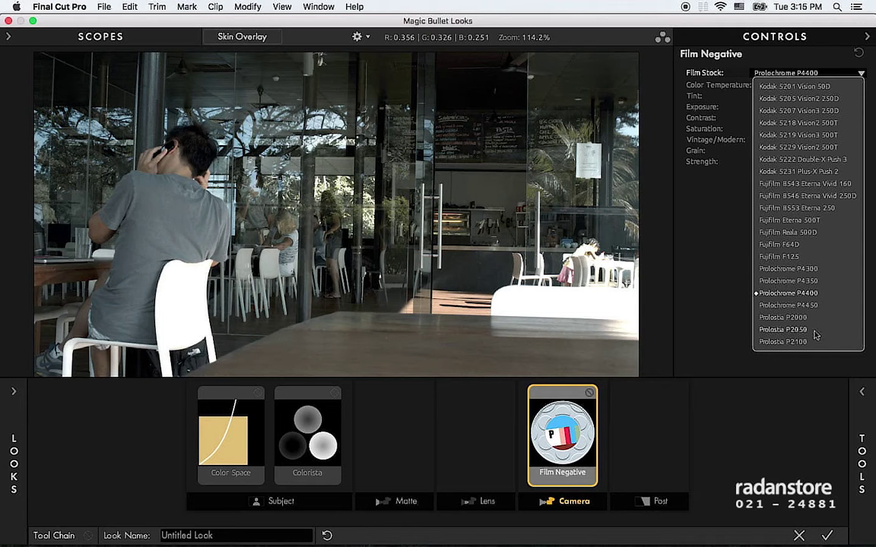
left_click(809, 321)
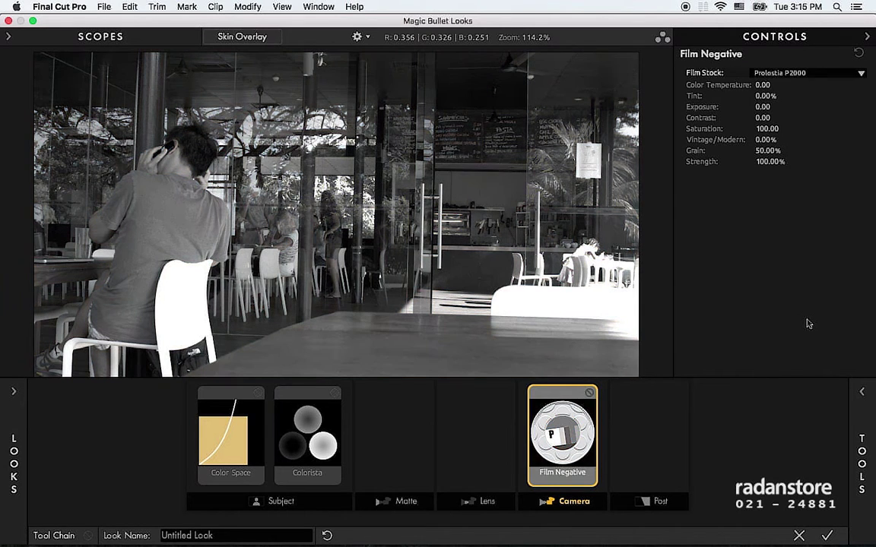
left_click(790, 74)
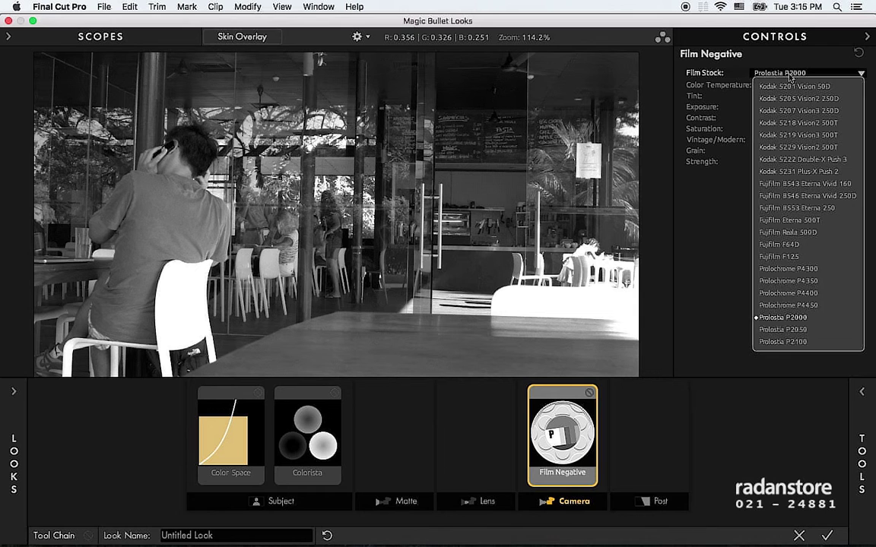
left_click(783, 330)
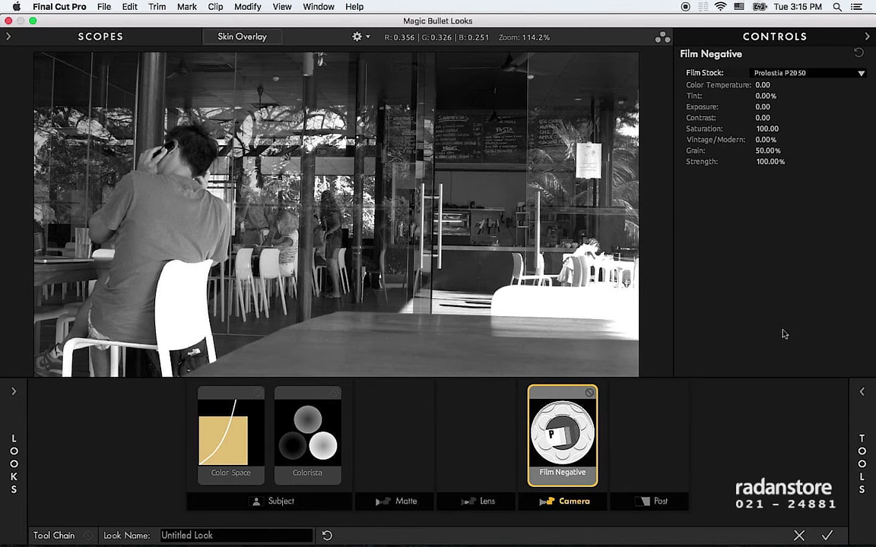
left_click(821, 73)
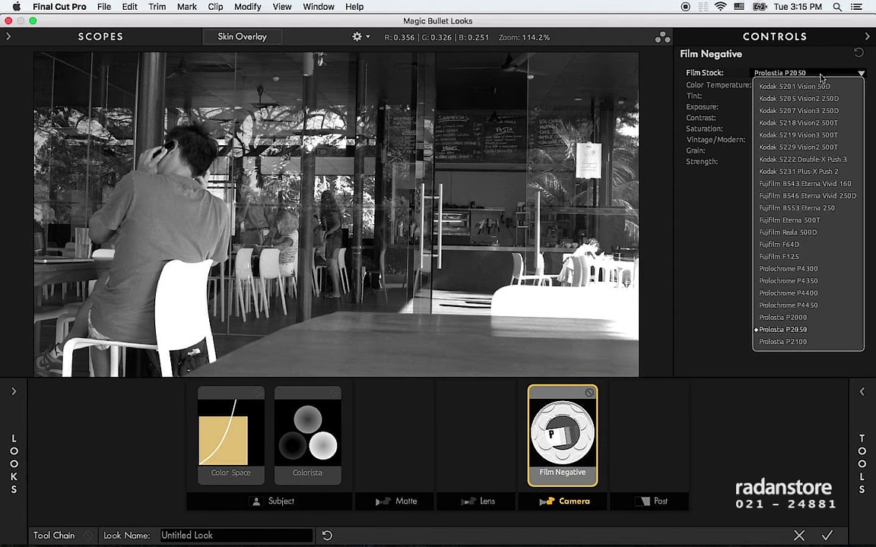
left_click(784, 342)
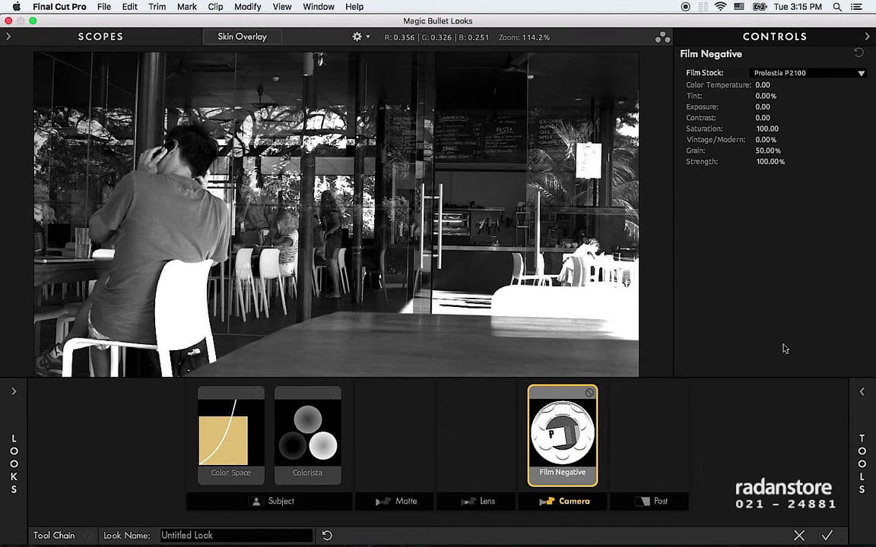
left_click(791, 74)
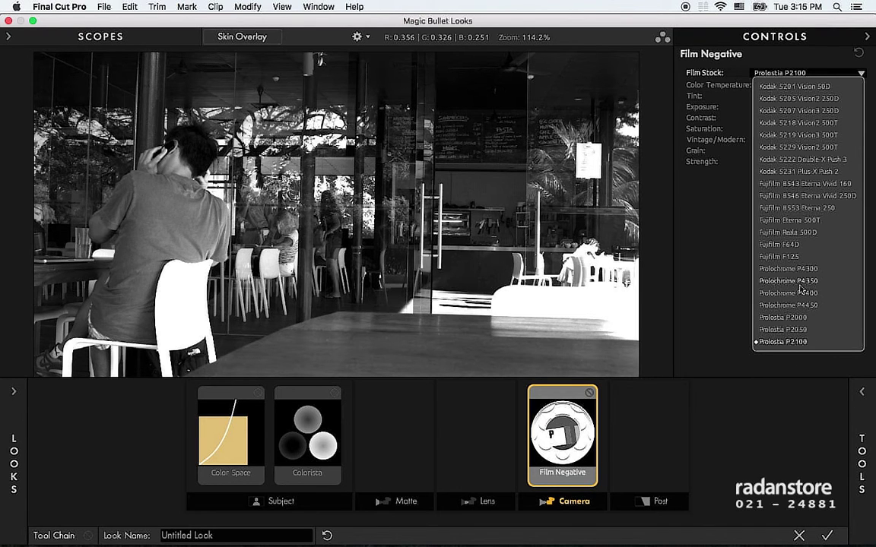
left_click(790, 220)
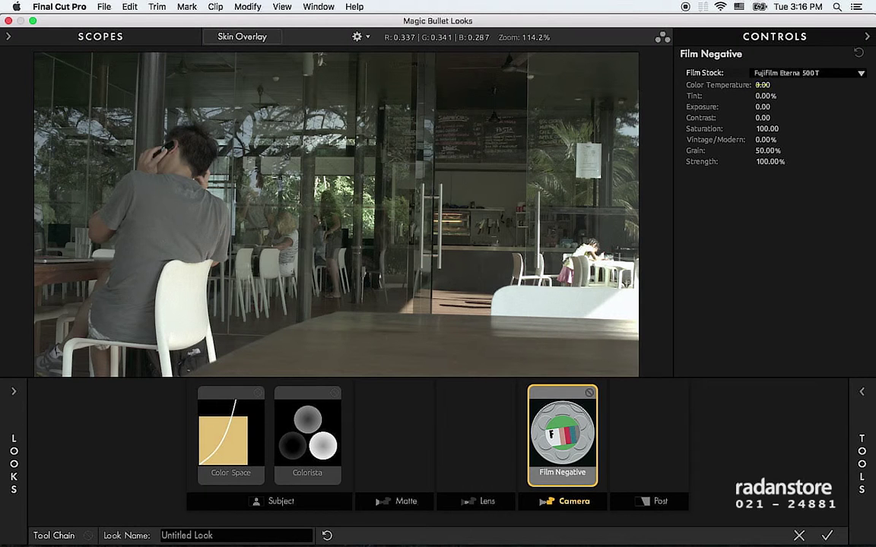
left_click_drag(690, 84, 758, 96)
double_click(760, 87)
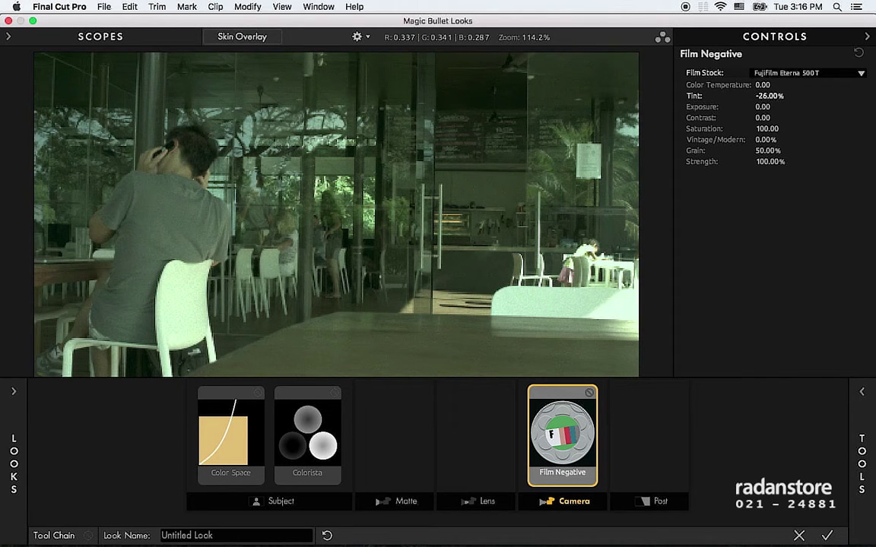
mouse_move(770, 96)
left_mouse_down()
mouse_move(806, 96)
mouse_move(730, 95)
left_mouse_up()
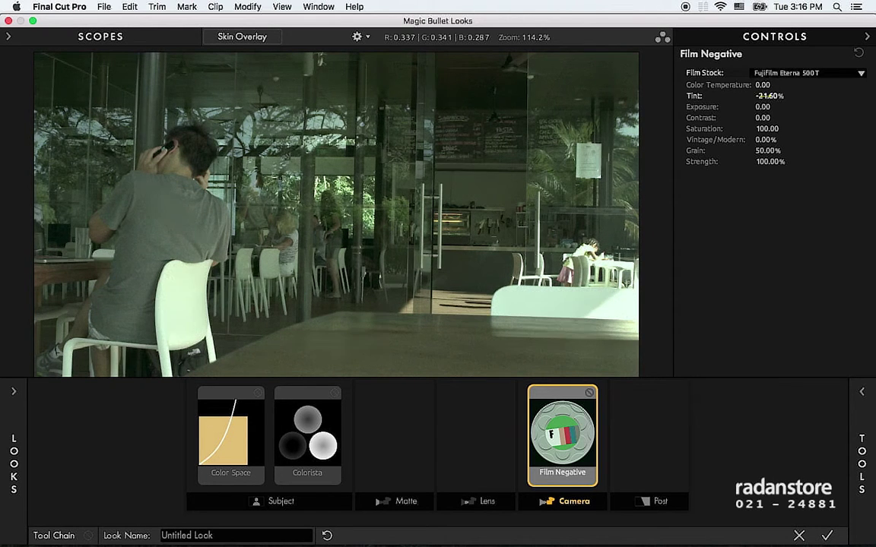
left_click(770, 95)
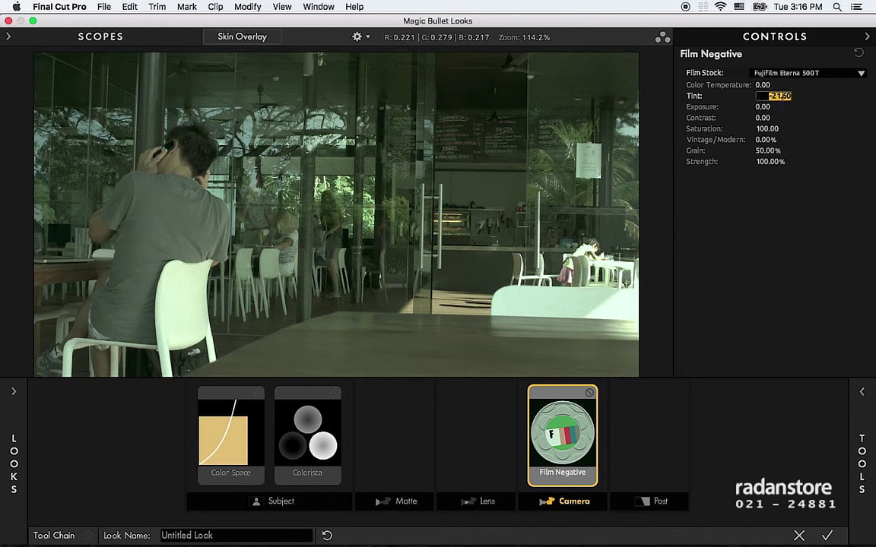
type("0")
key("Return")
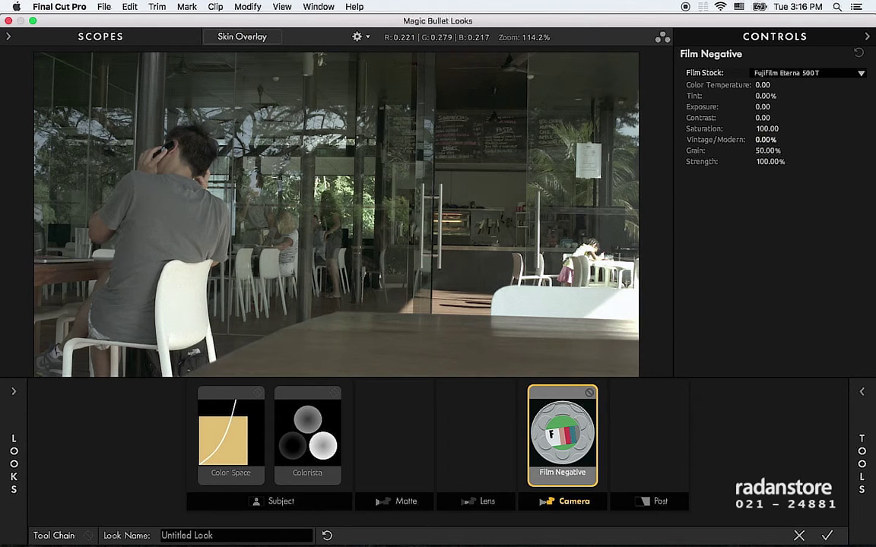
mouse_move(698, 140)
left_mouse_down()
mouse_move(730, 140)
mouse_move(685, 139)
left_mouse_up()
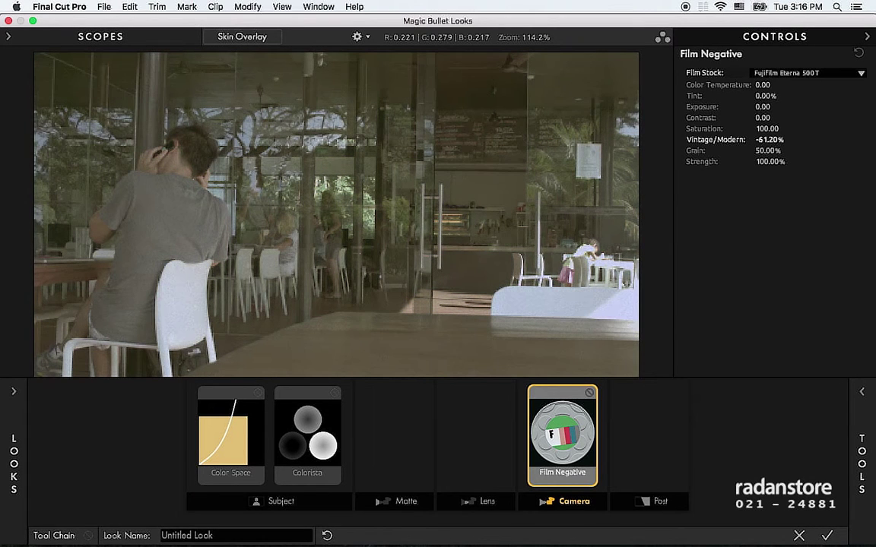
left_click(769, 140)
left_click_drag(714, 140, 754, 140)
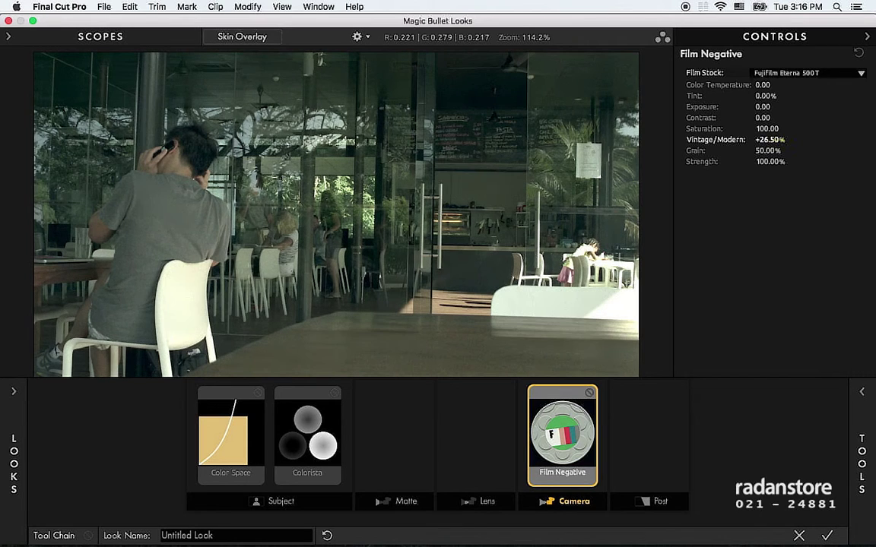
left_click(766, 140)
type("0")
key("Return")
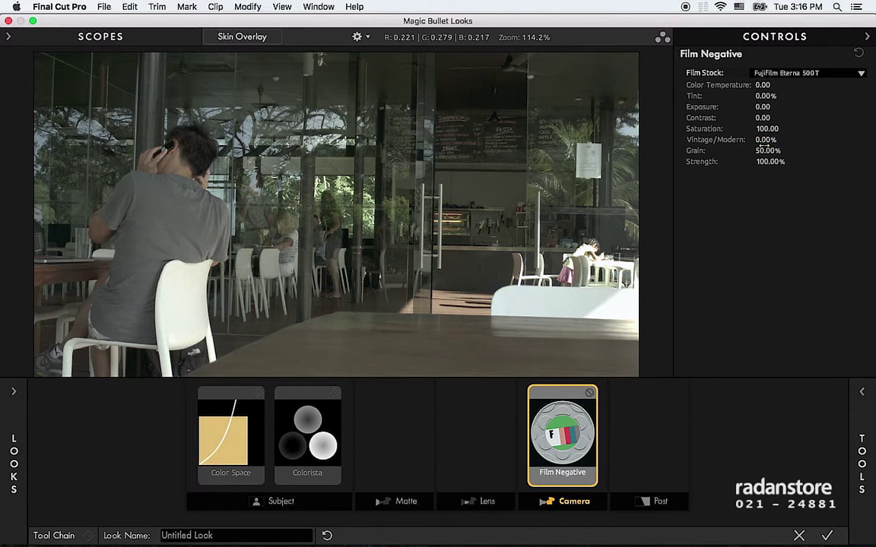
mouse_move(763, 149)
left_mouse_down()
mouse_move(791, 150)
mouse_move(734, 149)
mouse_move(795, 149)
left_mouse_up()
left_click(764, 151)
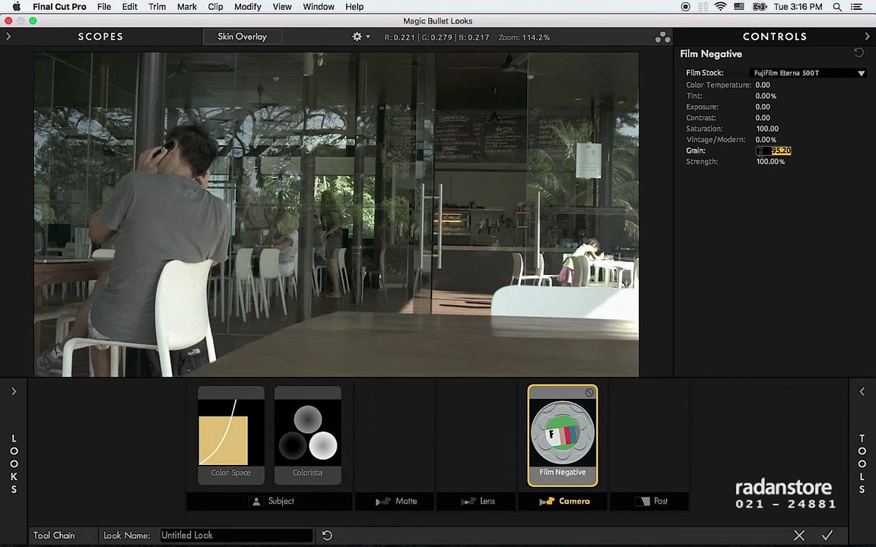
type("60")
key("Return")
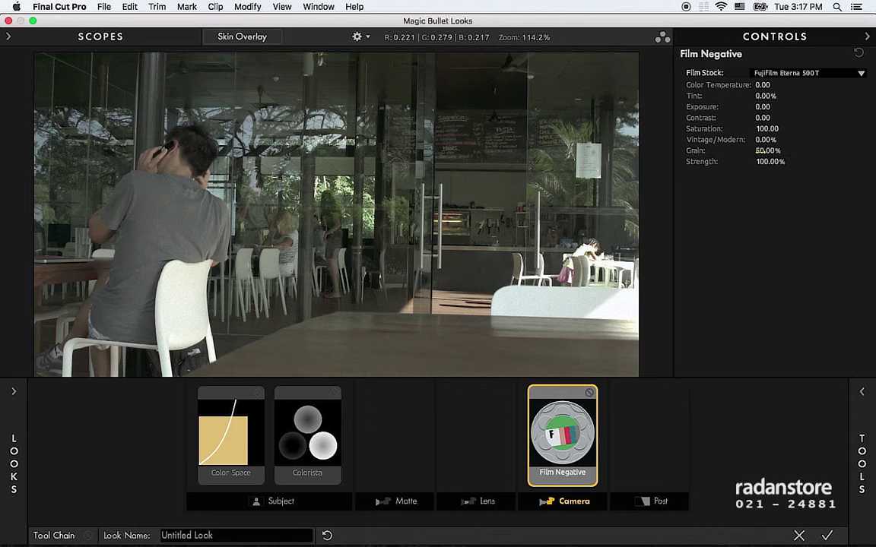
left_click_drag(770, 161, 730, 161)
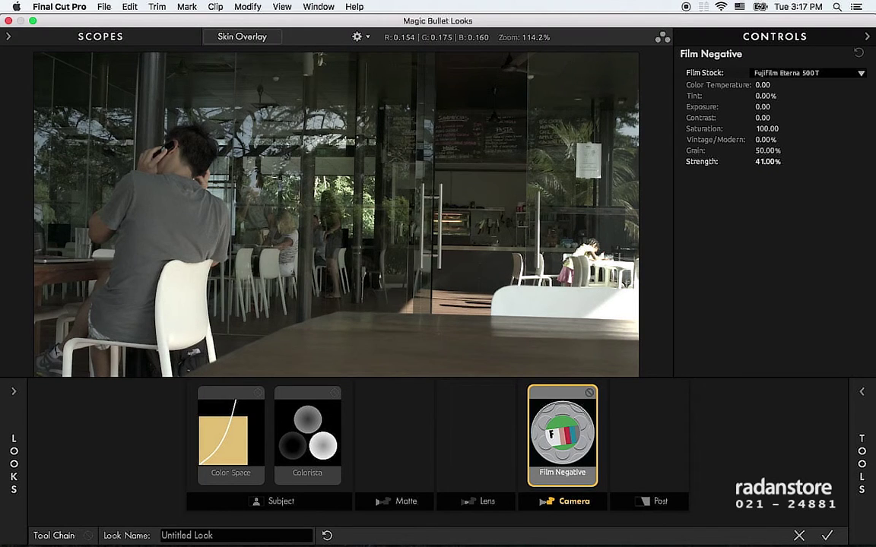
double_click(697, 156)
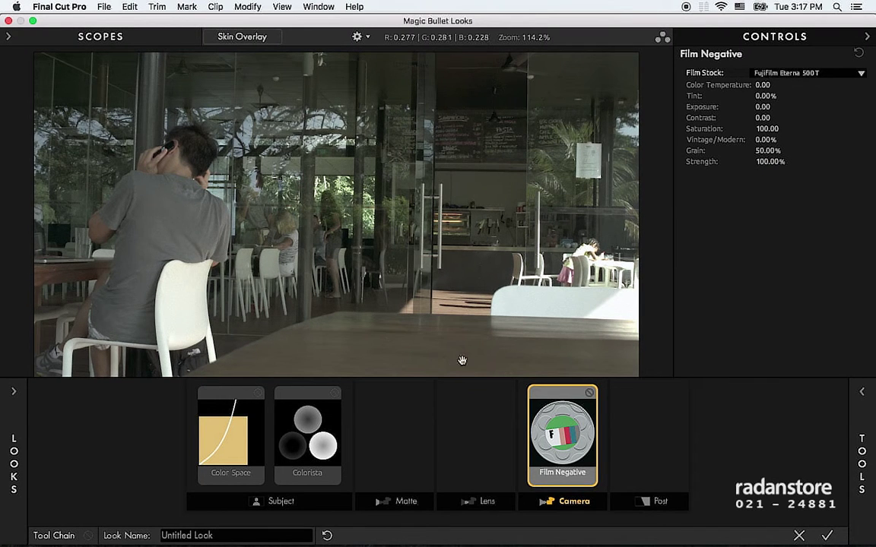
left_click(799, 76)
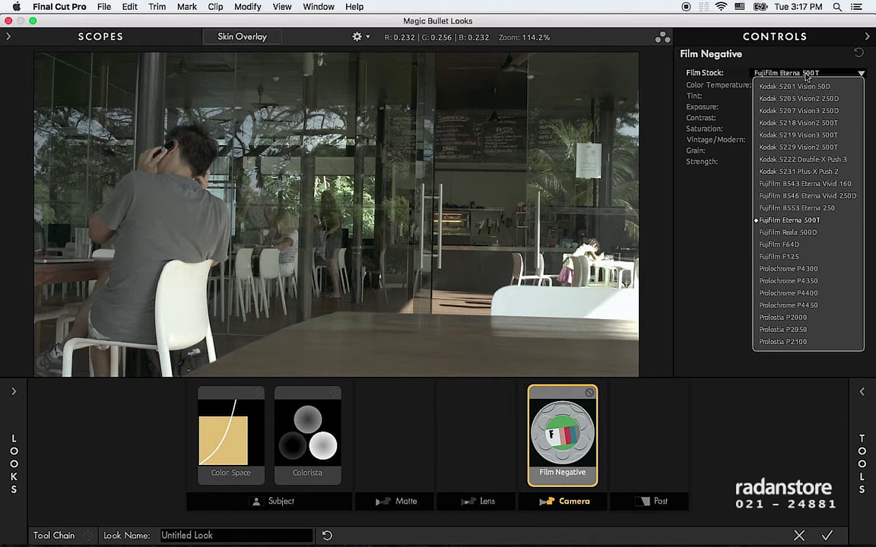
Browse the Post, Camera and Matte tool categories, then show Colorista's shadows, midtones and highlights controls
left_click(703, 265)
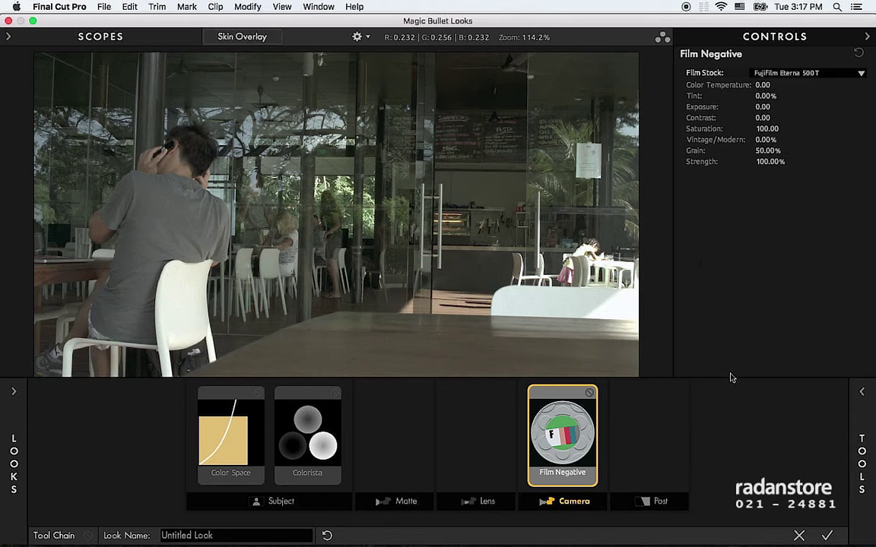
left_click(872, 450)
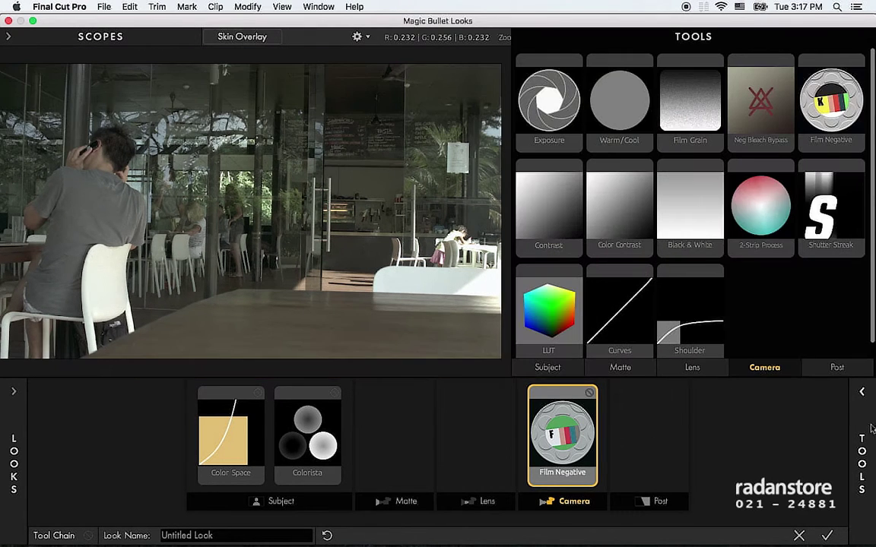
left_click(836, 368)
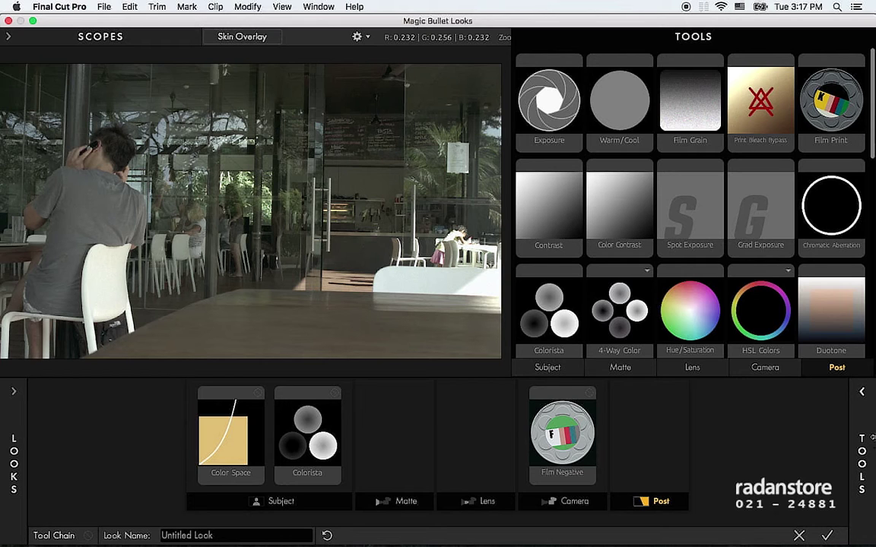
left_click(544, 442)
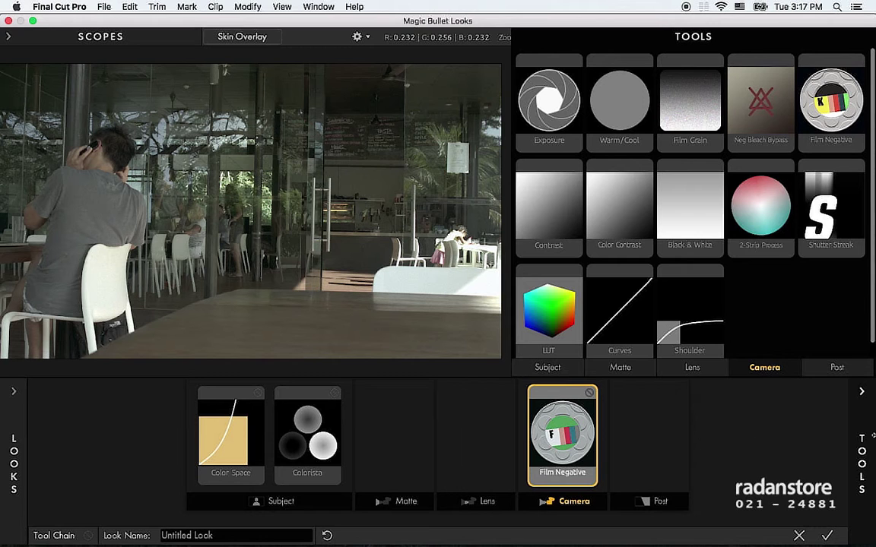
left_click(380, 453)
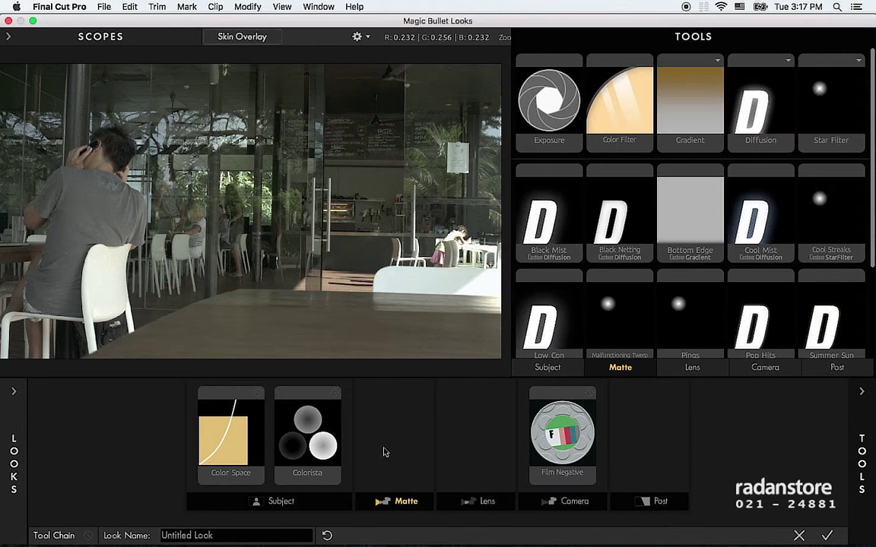
left_click(857, 442)
left_click(307, 445)
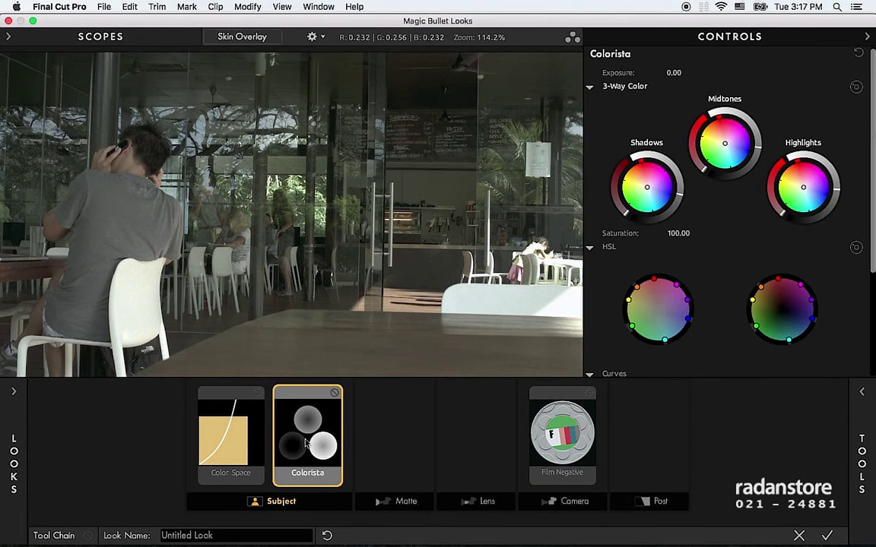
key("Delete")
left_click(277, 426)
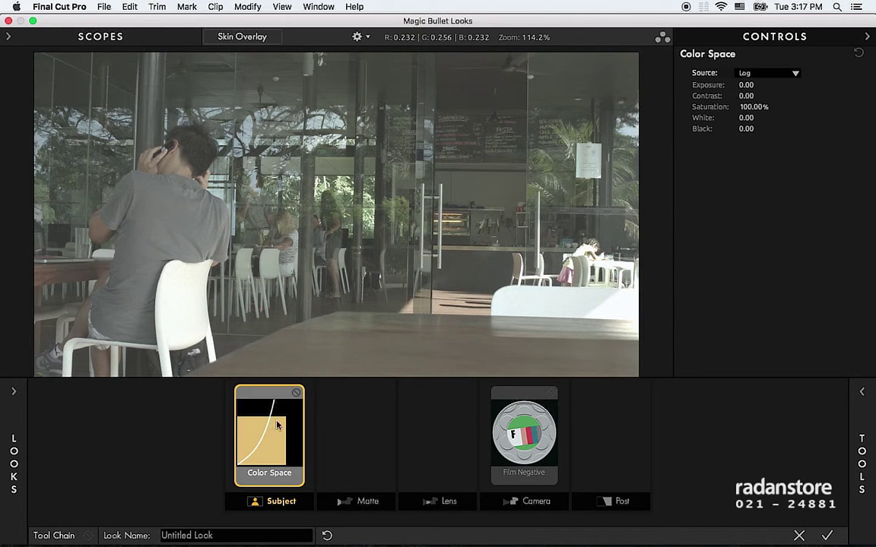
key("super+z")
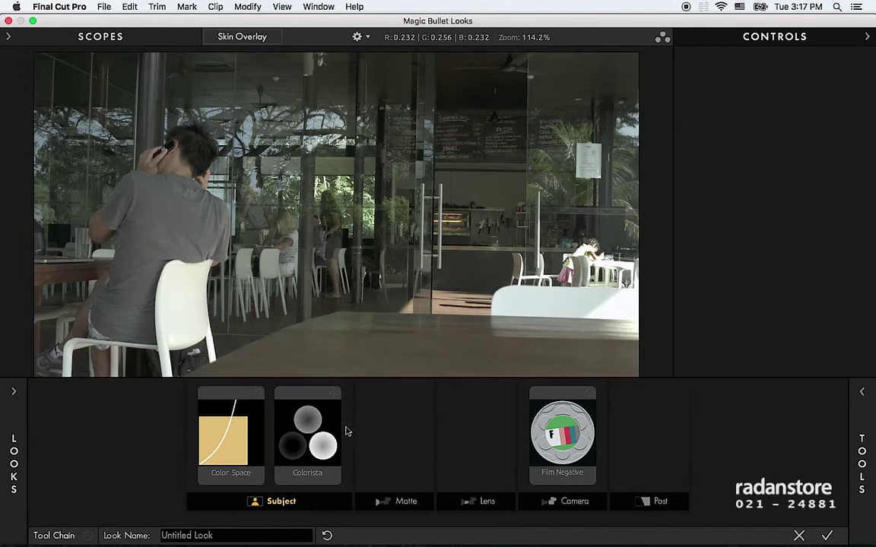
left_click(277, 395)
left_click(393, 402)
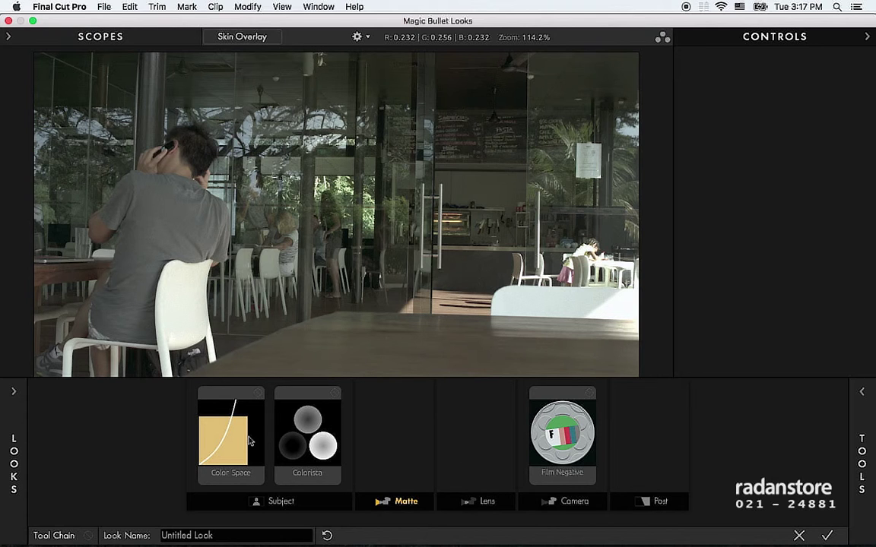
left_click(541, 441)
left_click(417, 402)
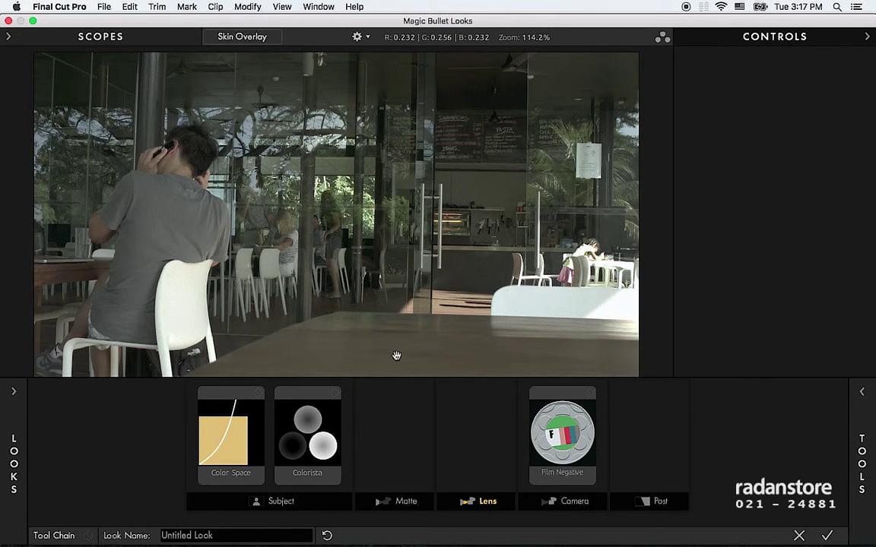
left_click(435, 265)
Apply the look and park the playhead on the AlexaCafe clip to show the graded frame
left_click(825, 535)
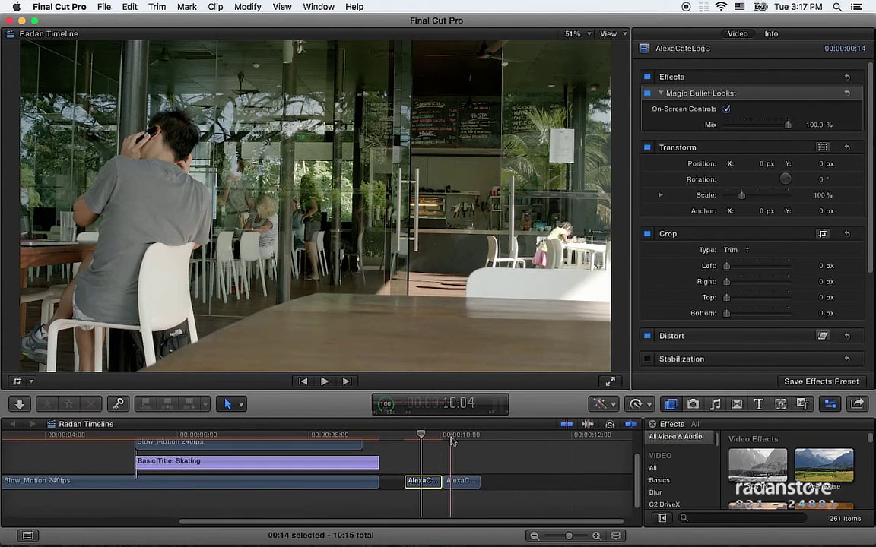
left_click(461, 438)
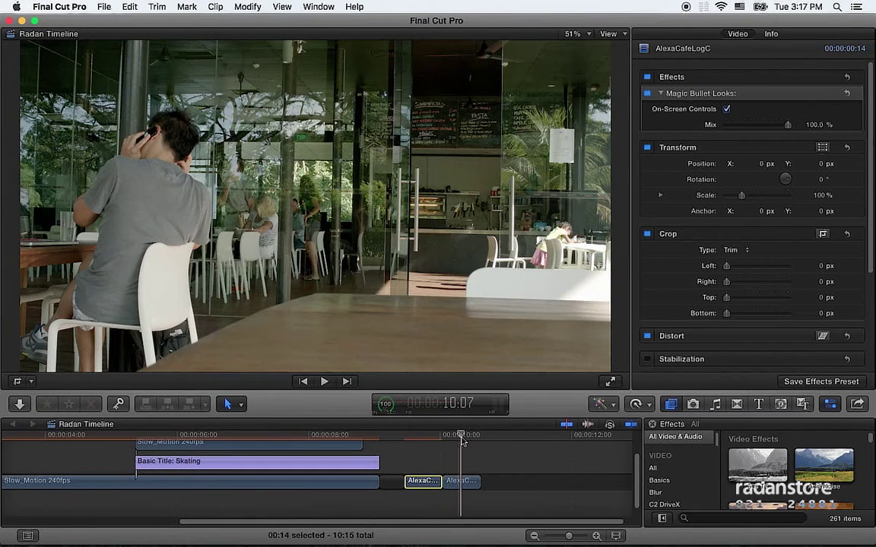